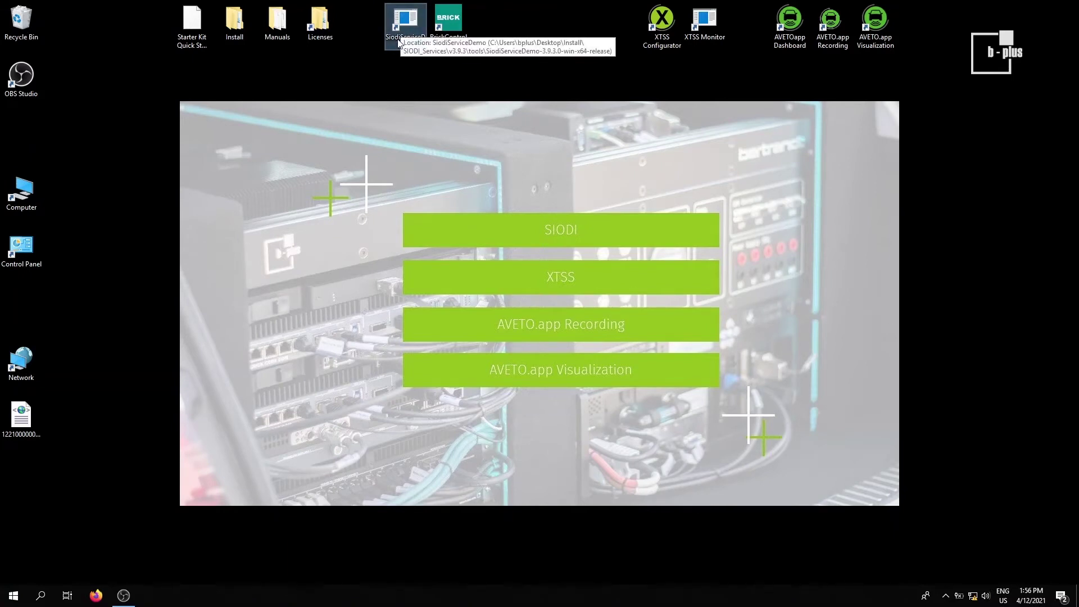
Launch the Siodi Service Demo, load the Siodi API library and register with the Siodi service.
double_click(402, 20)
click(167, 107)
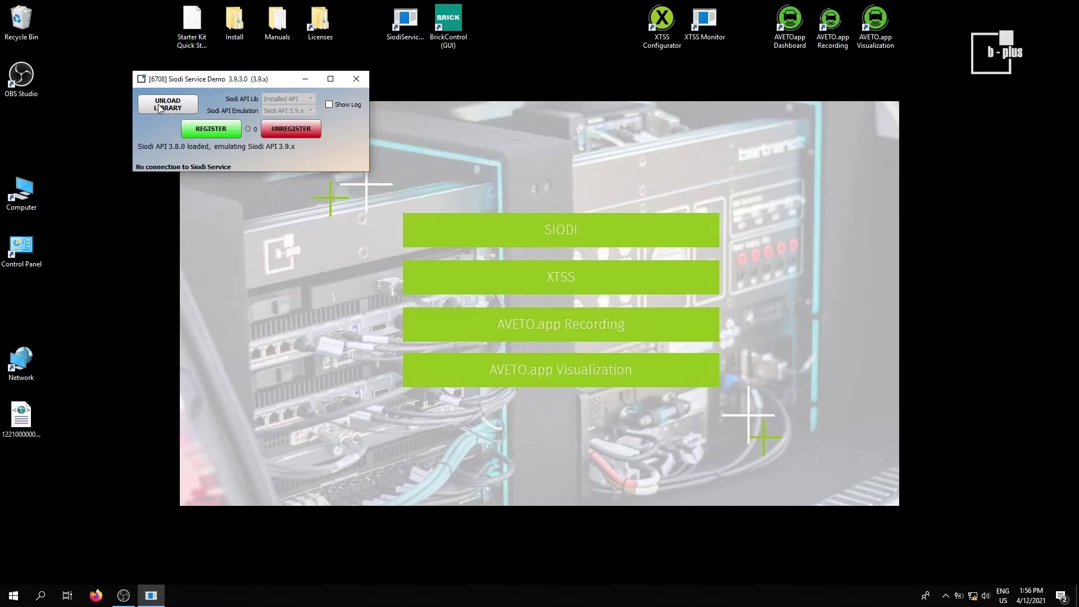
click(236, 131)
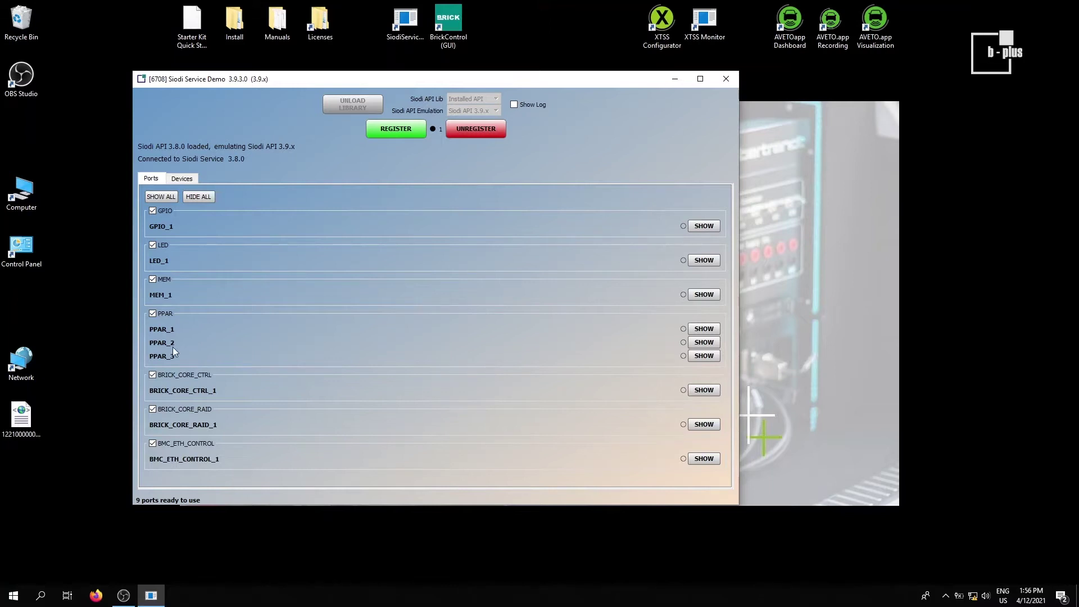
Open the PPAR_2 port, retrieve its production parameters, and close the port and its window.
click(702, 342)
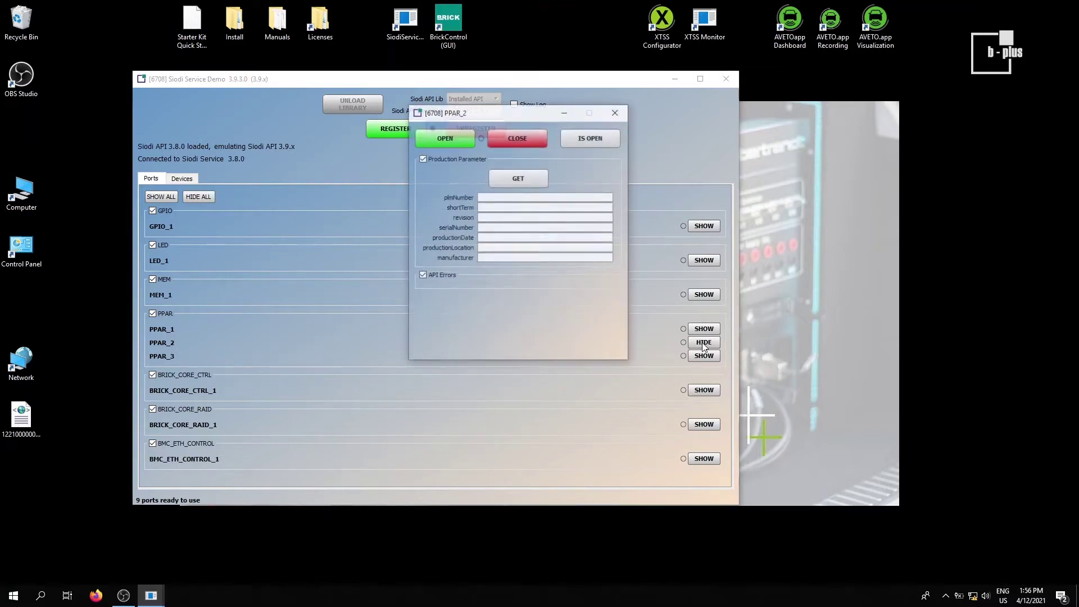
click(443, 139)
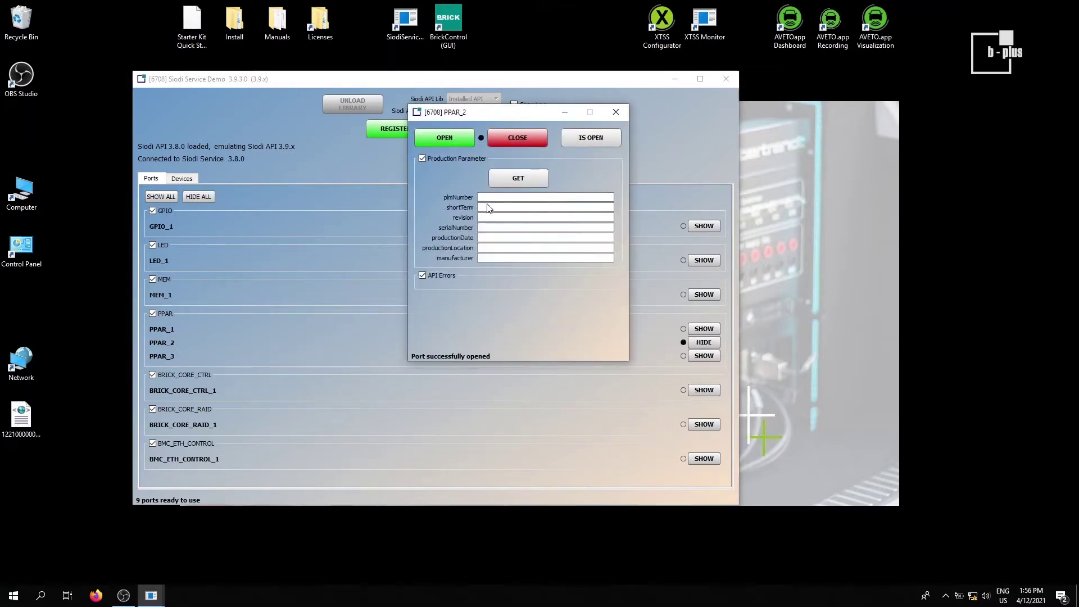
click(511, 181)
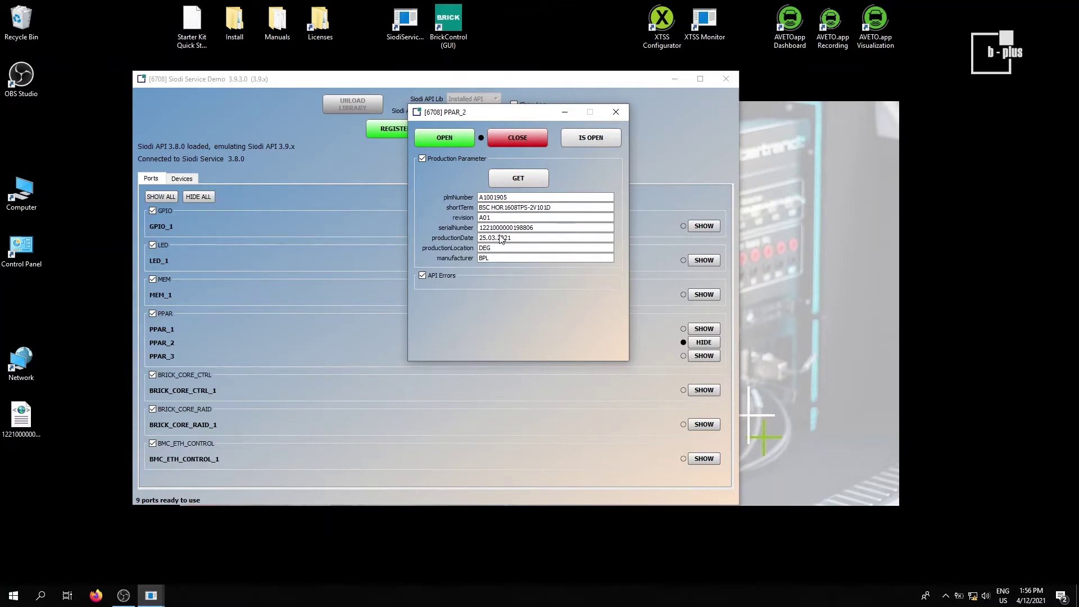
click(519, 139)
click(616, 112)
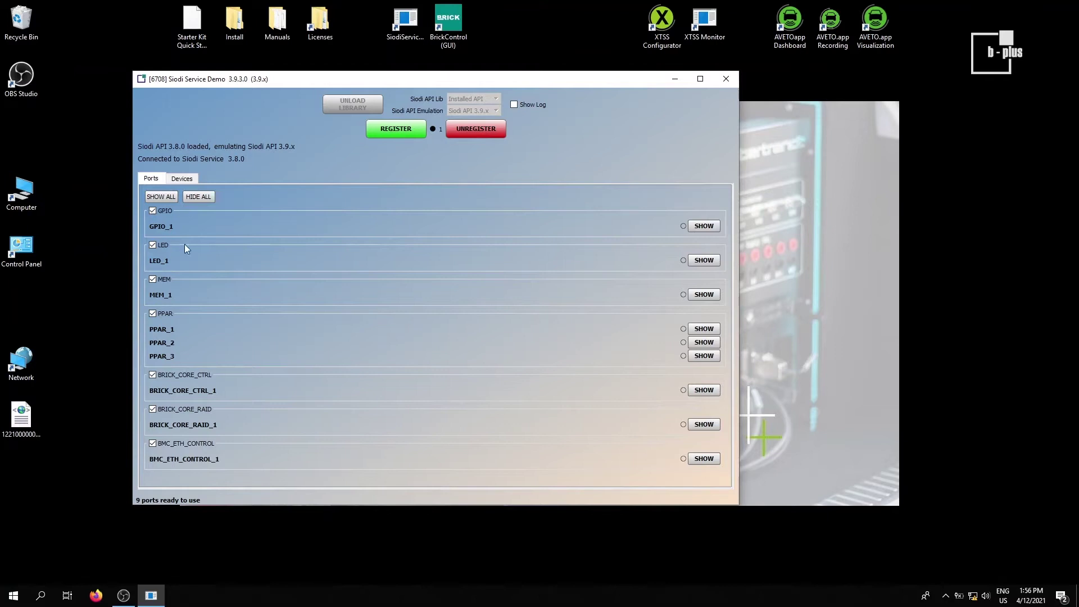
Open the LED_1 port and retrieve the current status of its LEDs.
click(703, 260)
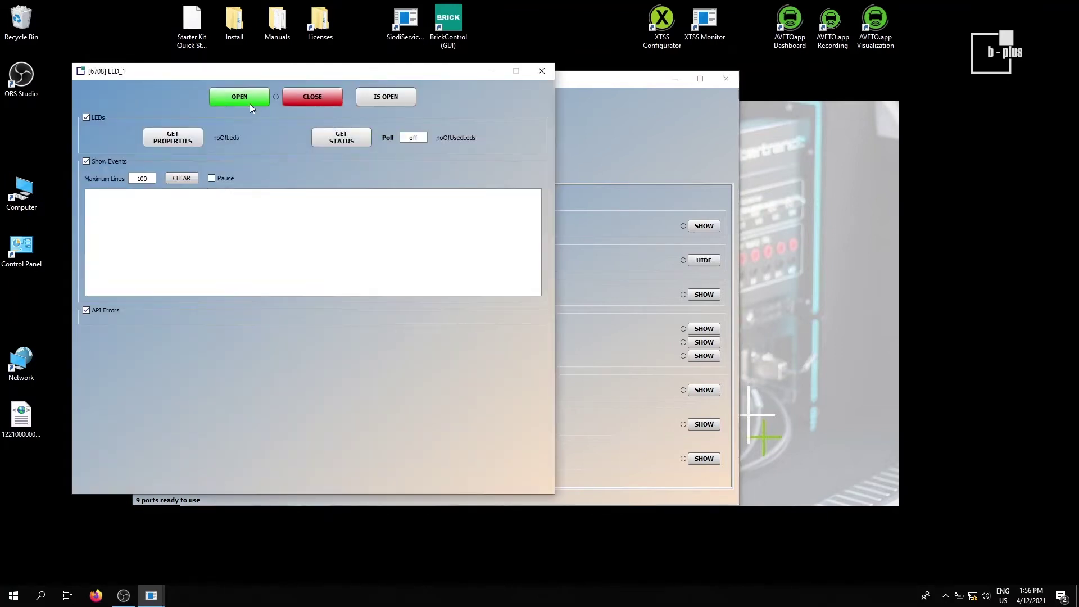
click(247, 103)
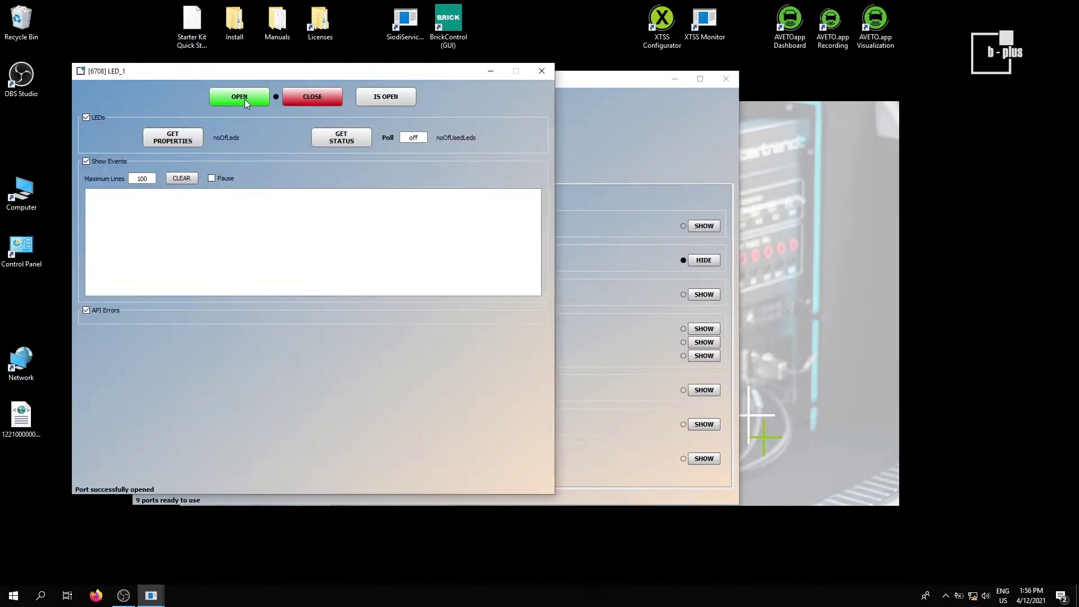
click(334, 142)
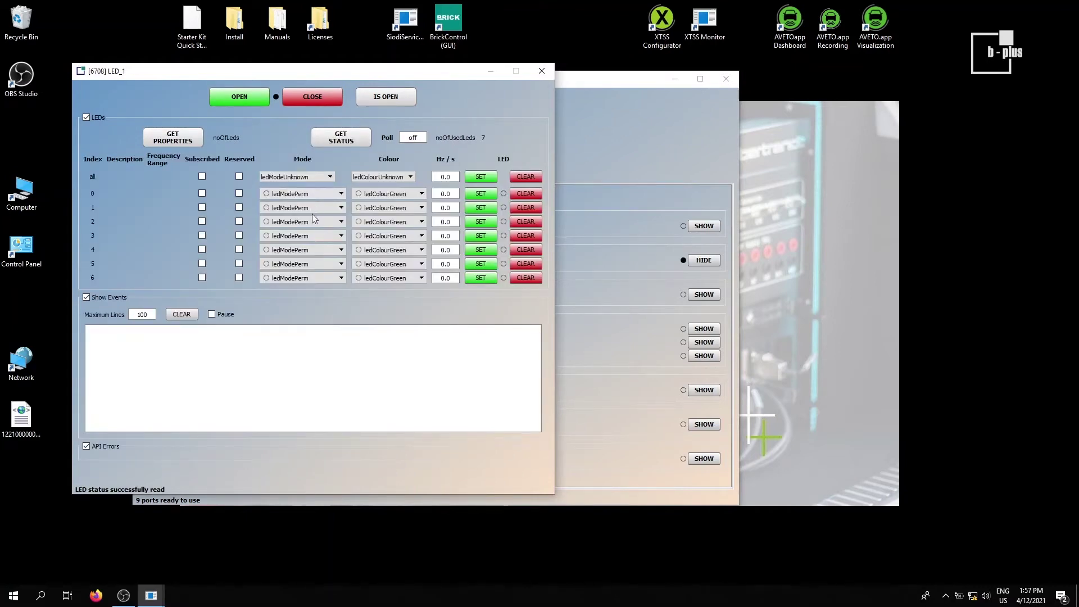
Set LED 0 to mode ledModeFreqFixedSlow with colour ledColourOrange and apply it.
click(341, 194)
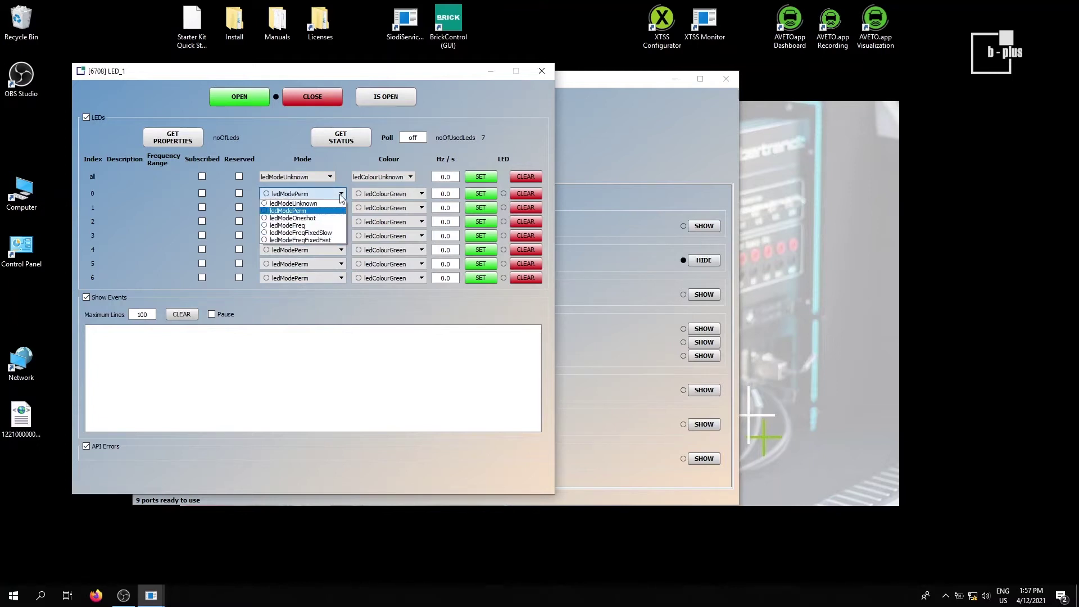
click(314, 233)
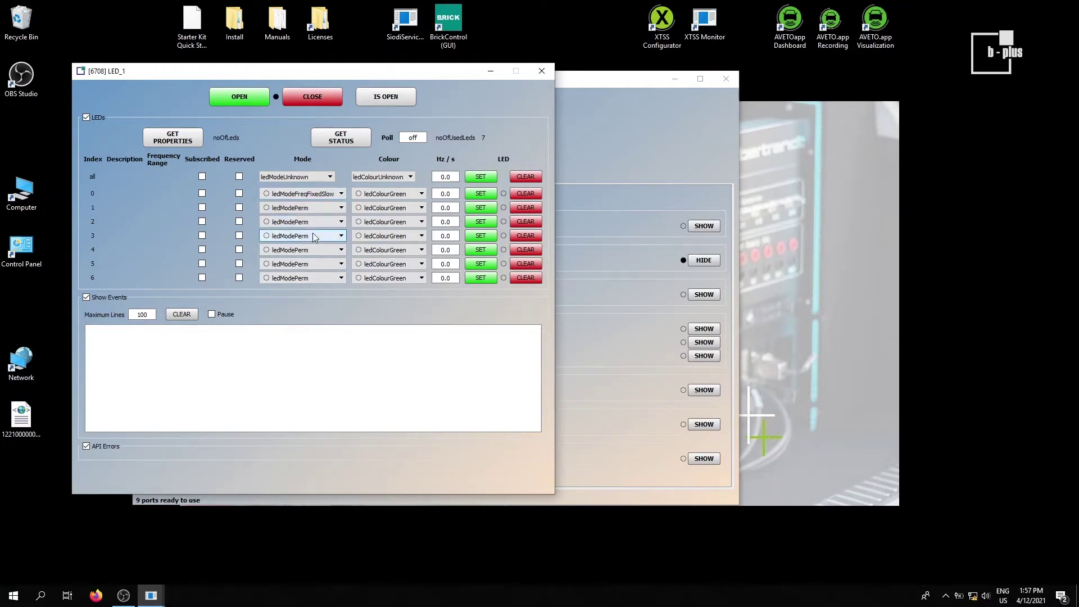
click(420, 194)
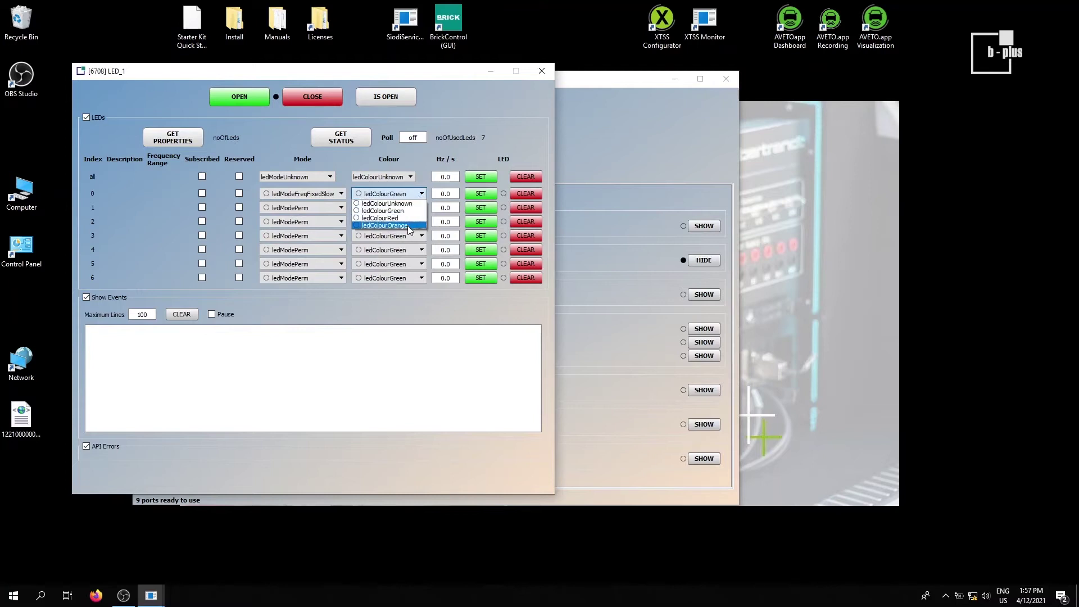
click(387, 225)
click(480, 198)
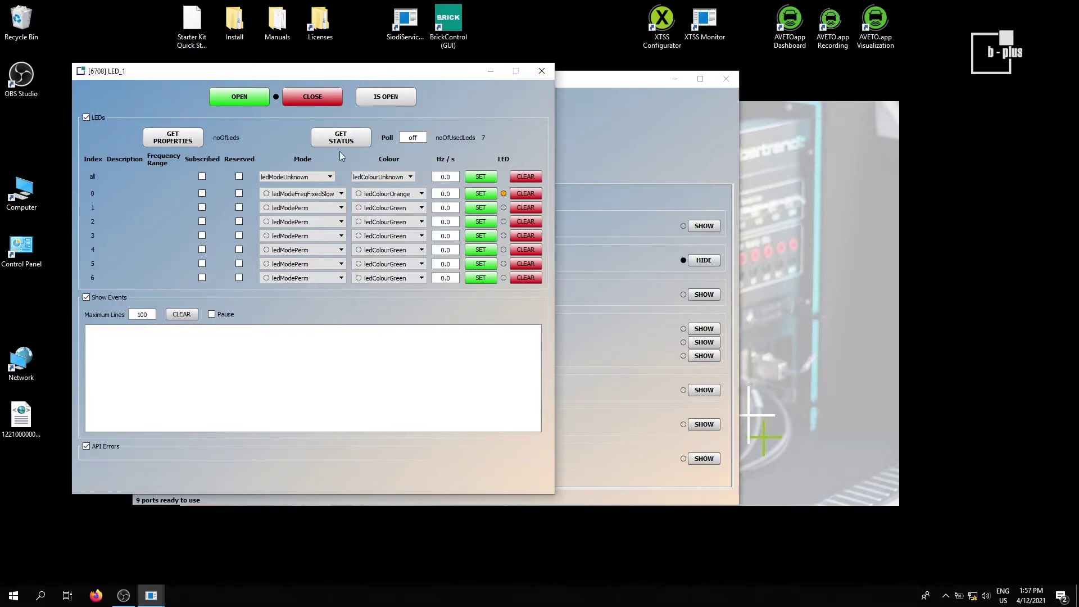
Close the LED_1 port and its window, then unregister from the Siodi service and exit the demo.
click(308, 99)
click(541, 72)
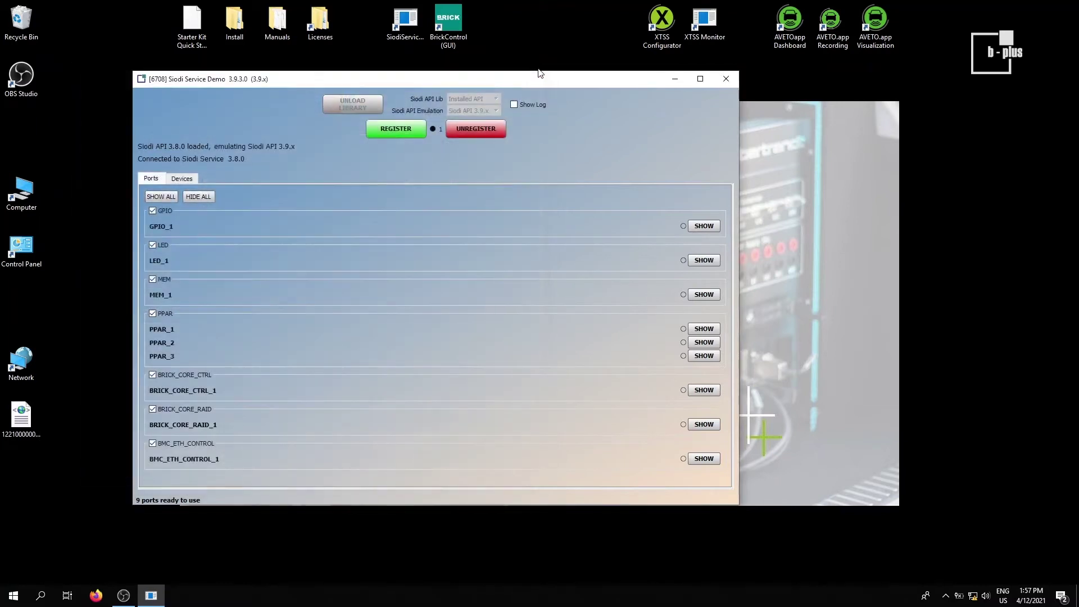
click(470, 131)
click(361, 80)
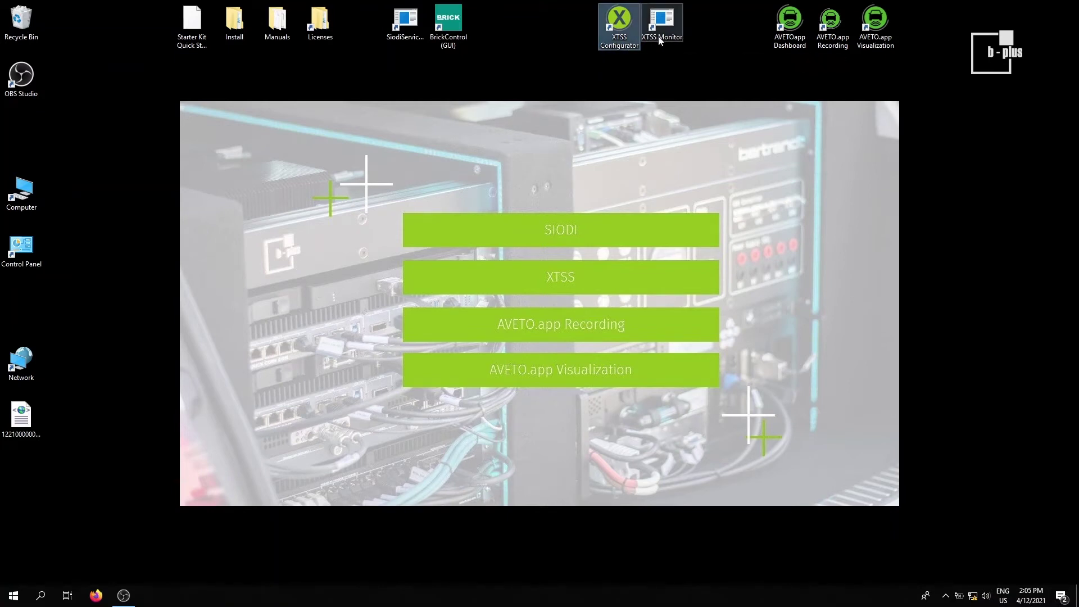
Launch XTSS Configurator and review the supported interfaces, including 10GbE Port 1 and Port 2.
double_click(625, 25)
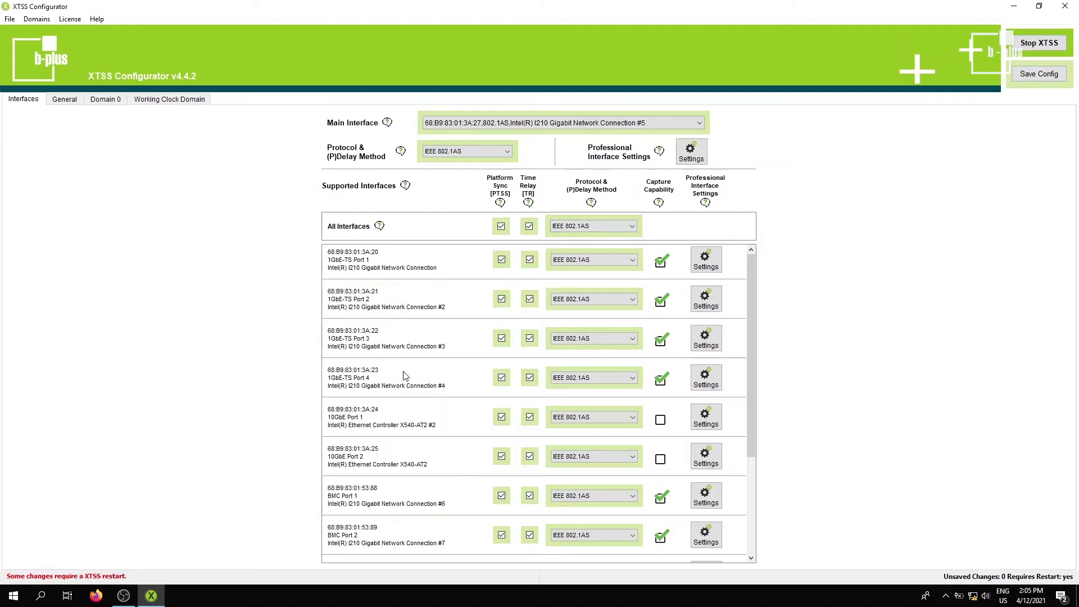
scroll(406, 376, down, 2)
scroll(406, 376, down, 1)
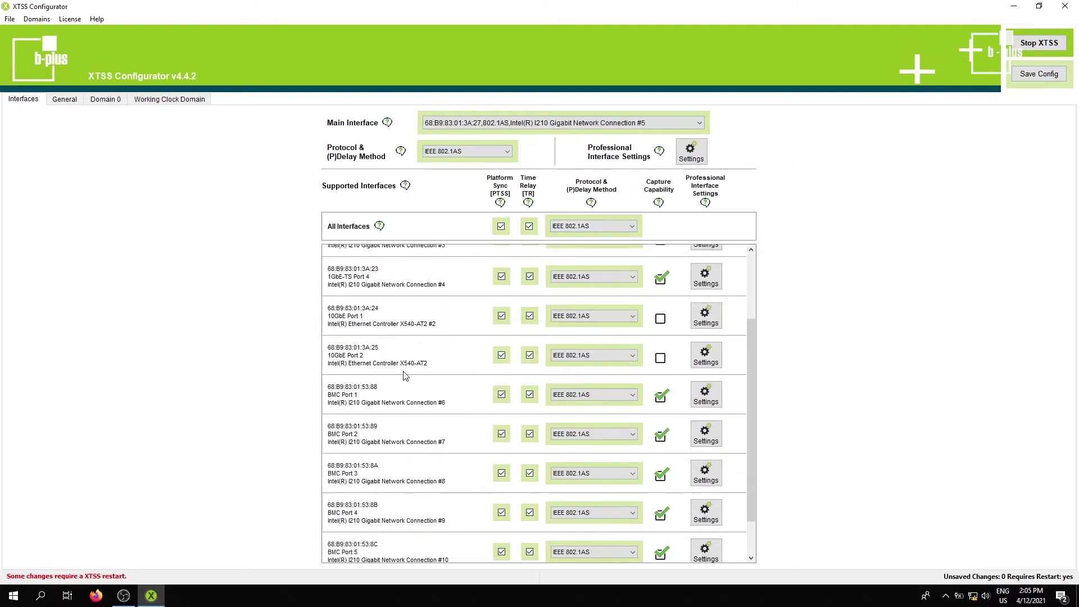
scroll(406, 377, down, 1)
scroll(406, 376, down, 1)
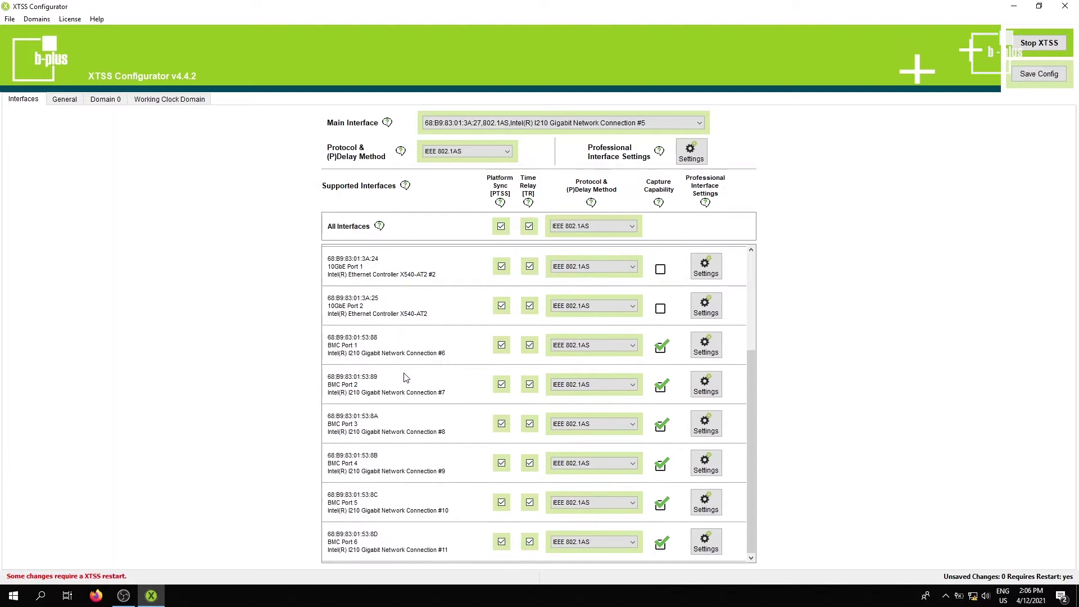
drag(365, 308, 331, 308)
click(331, 308)
drag(331, 267, 371, 275)
scroll(402, 281, up, 1)
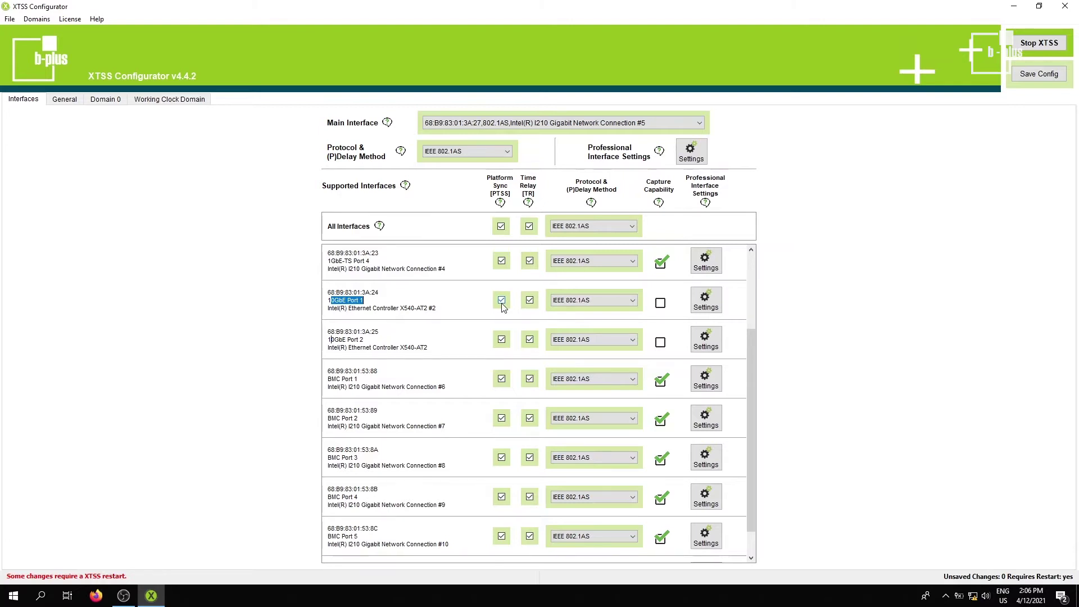
Inspect the protocol choice and the professional domain distribution settings of 10GbE Port 1, discarding any changes.
click(624, 304)
click(581, 310)
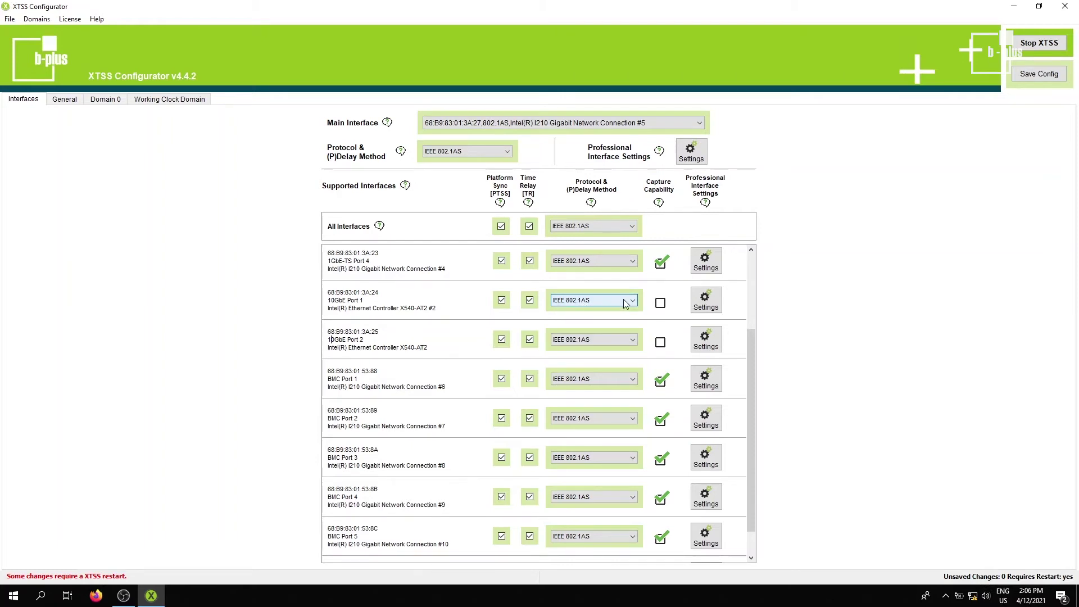
click(706, 303)
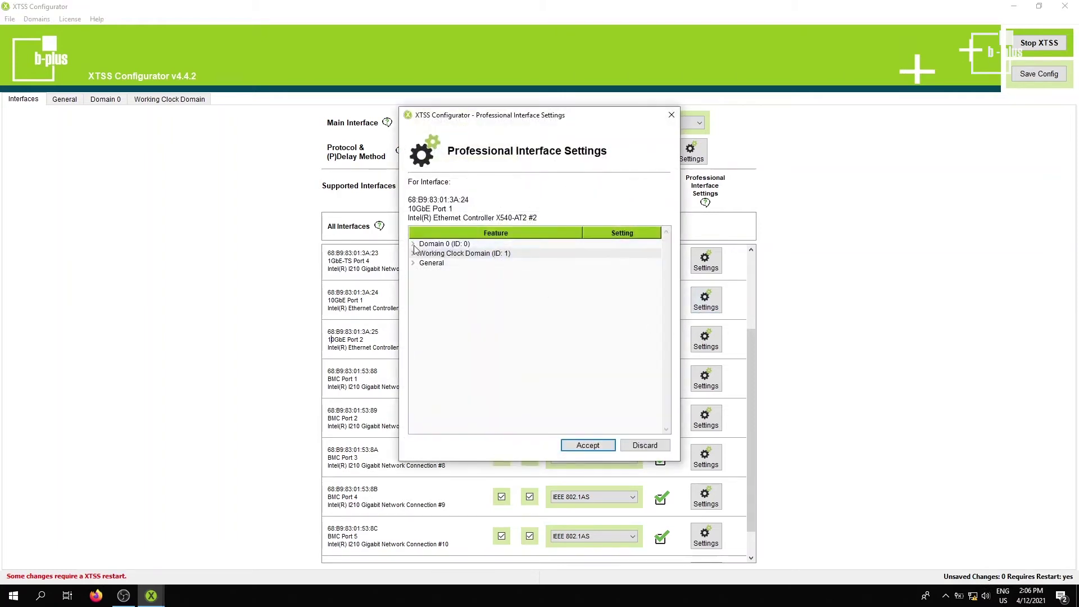
double_click(444, 244)
double_click(453, 263)
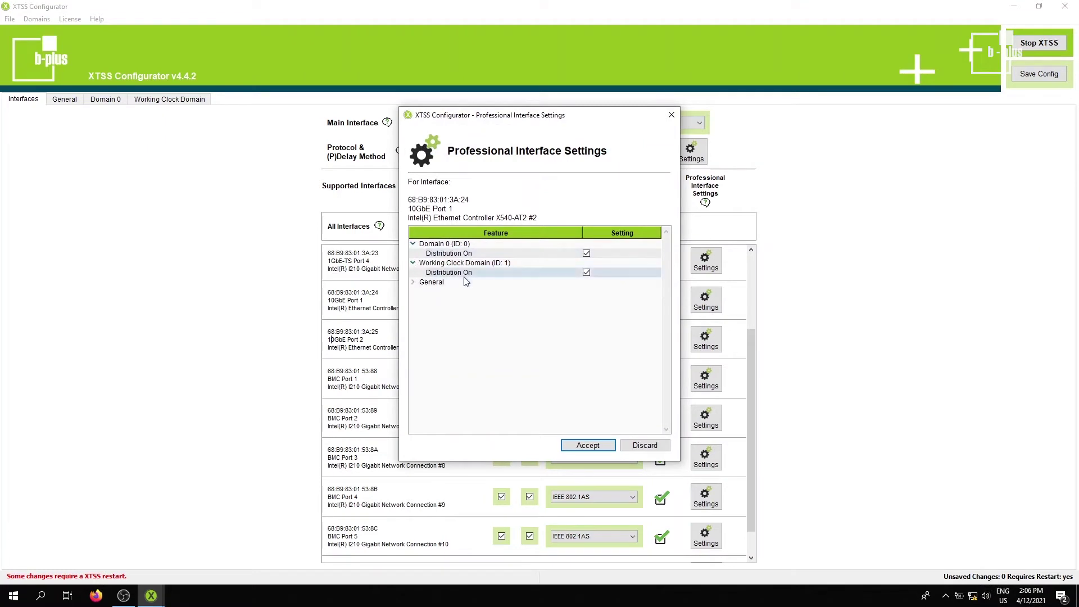
click(635, 446)
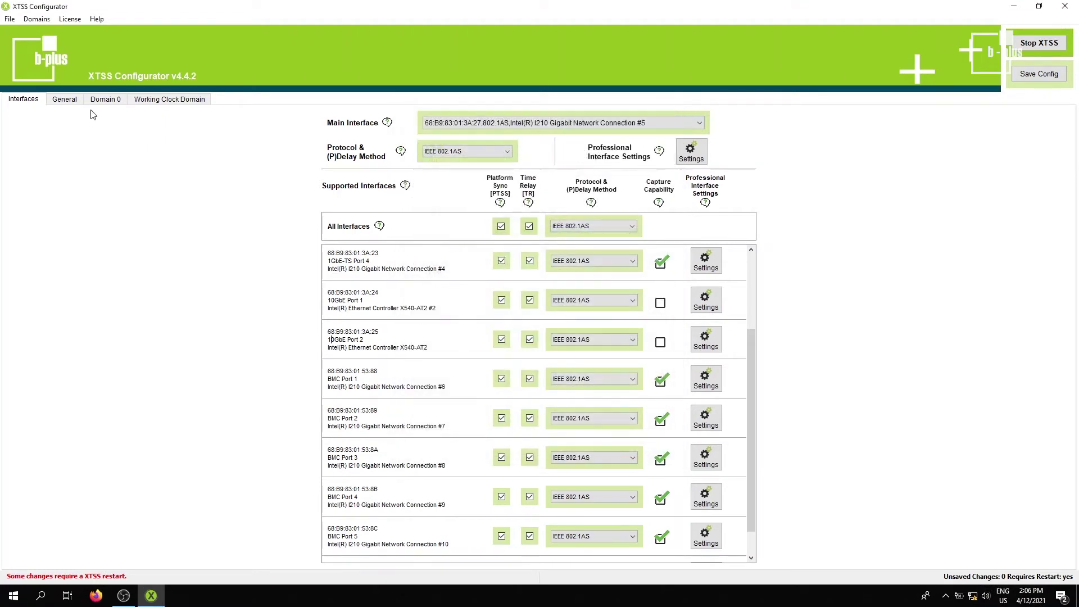
Review Domain 0's Priority 1 and Synchronize System Time settings, and choose GPS as its clock source.
click(114, 104)
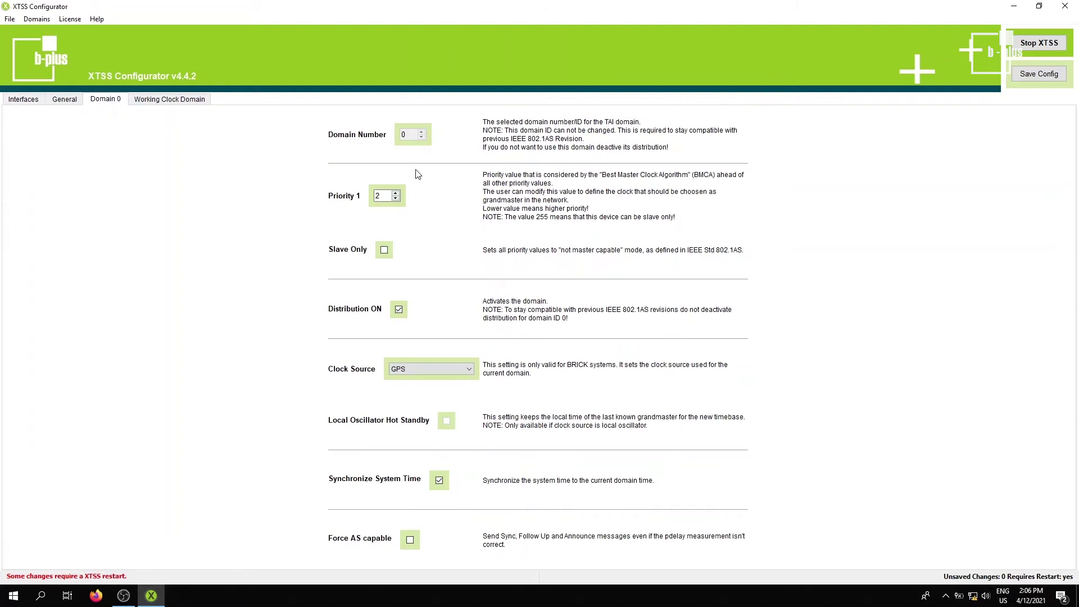
double_click(379, 197)
click(464, 370)
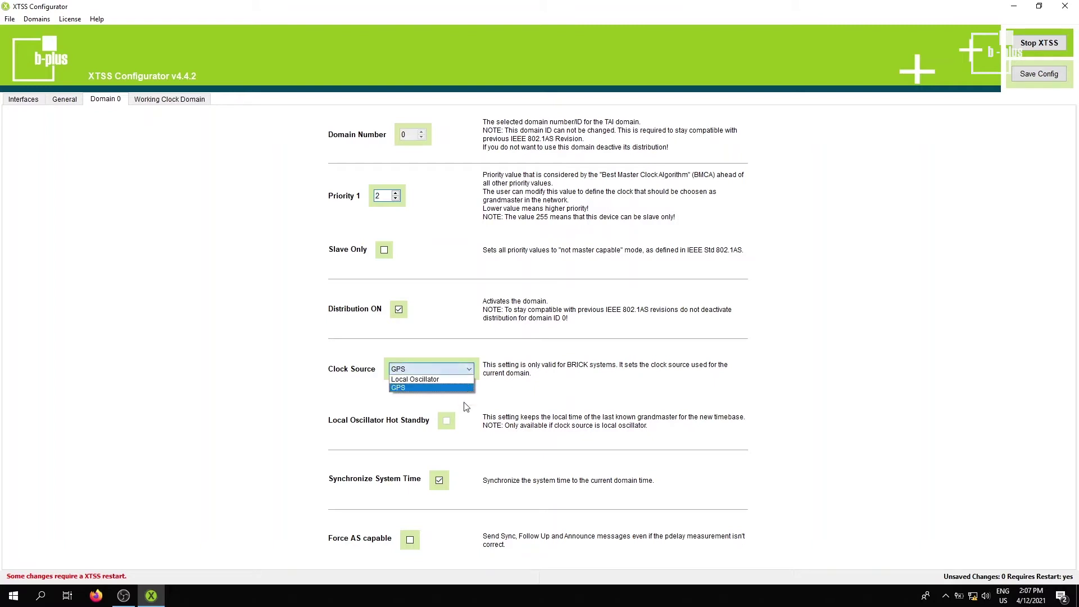
click(398, 388)
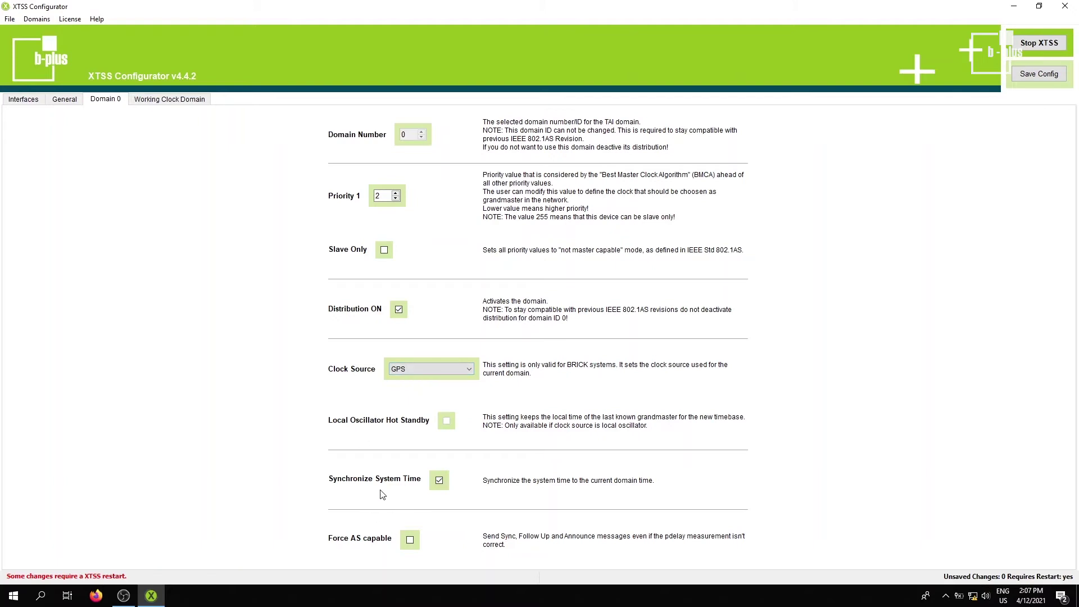
click(439, 481)
Set Priority 1 of the Working Clock Domain to 2, keeping Distribution ON enabled.
click(156, 104)
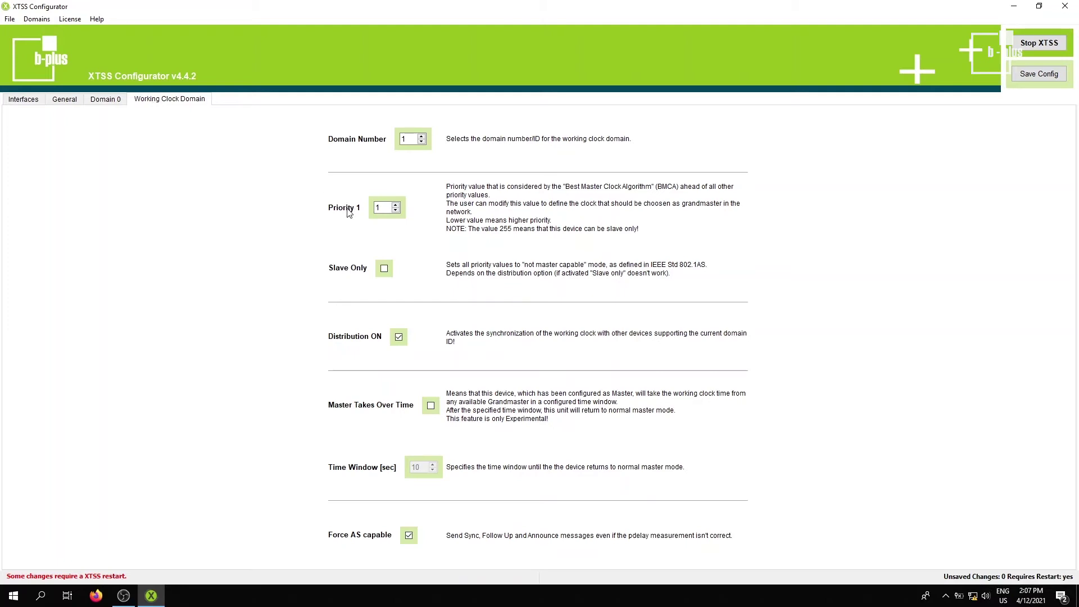
click(396, 206)
click(398, 336)
Save the XTSS configuration and restart XTSS so it uses the new settings.
click(1016, 75)
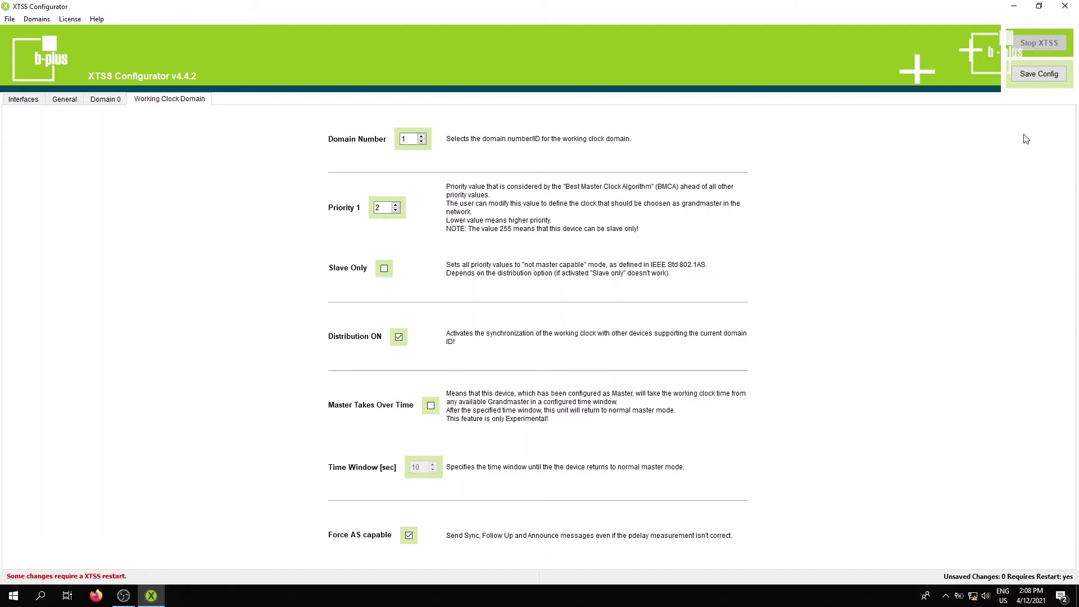
click(1039, 44)
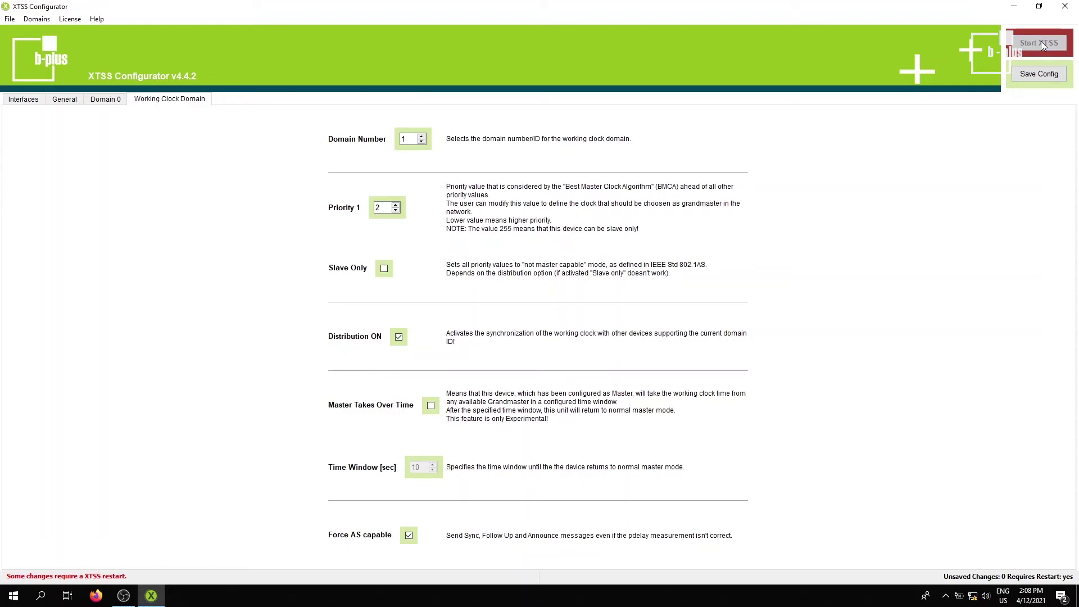
Restore XTSS Configurator to a smaller window, launch XTSS Monitor and place the two windows side by side.
click(1038, 6)
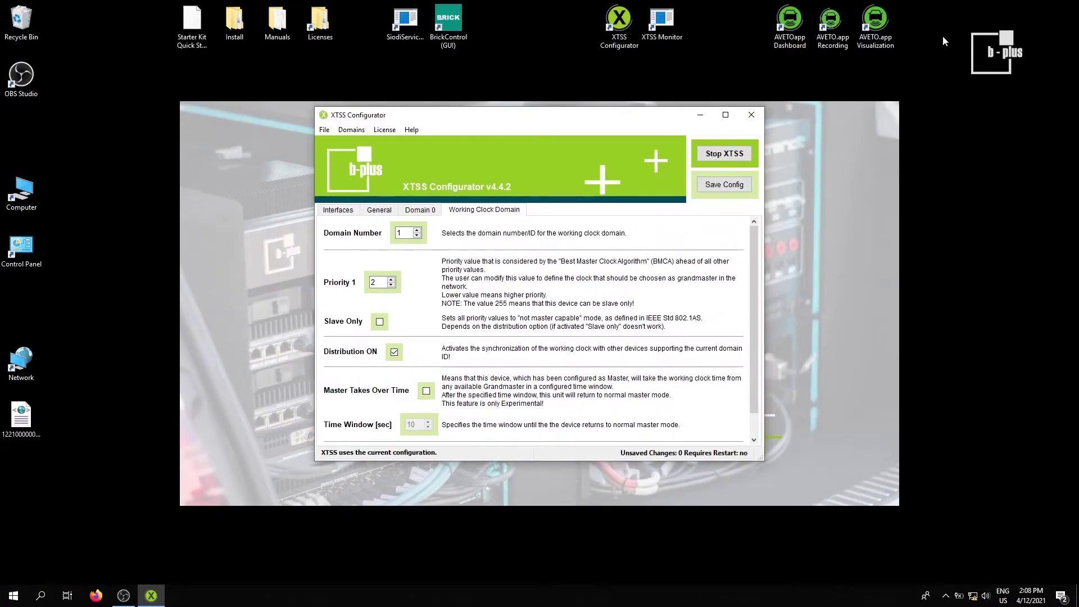
drag(644, 117, 411, 117)
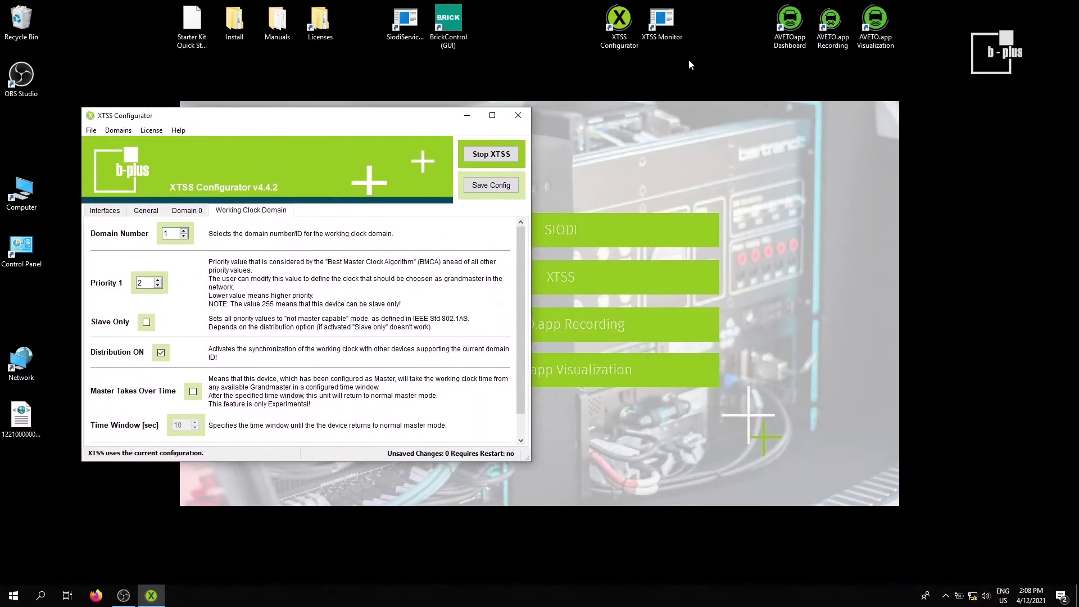
double_click(671, 24)
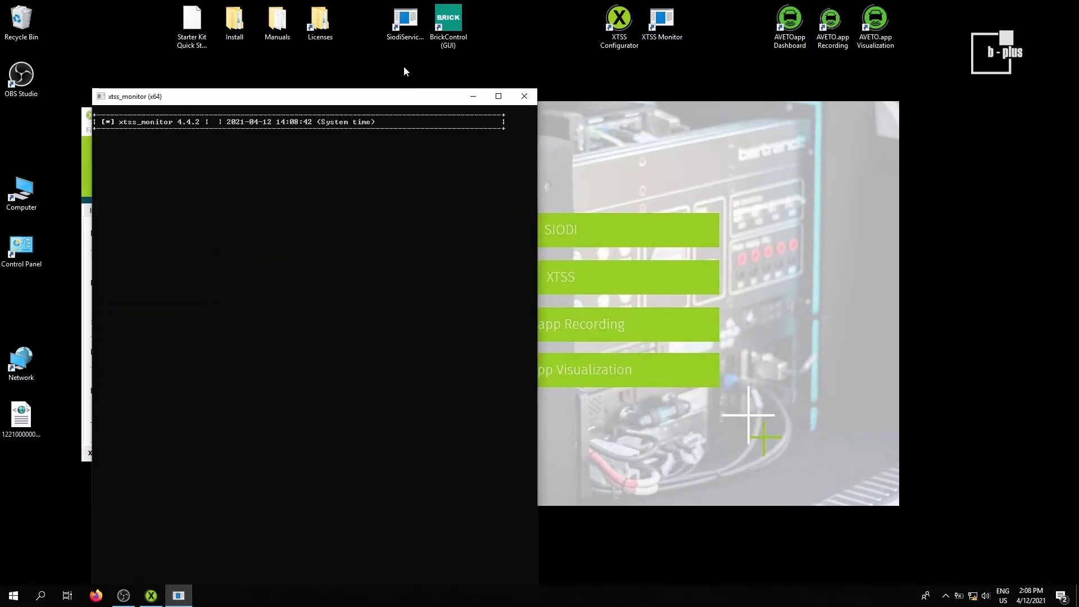
drag(393, 99, 704, 55)
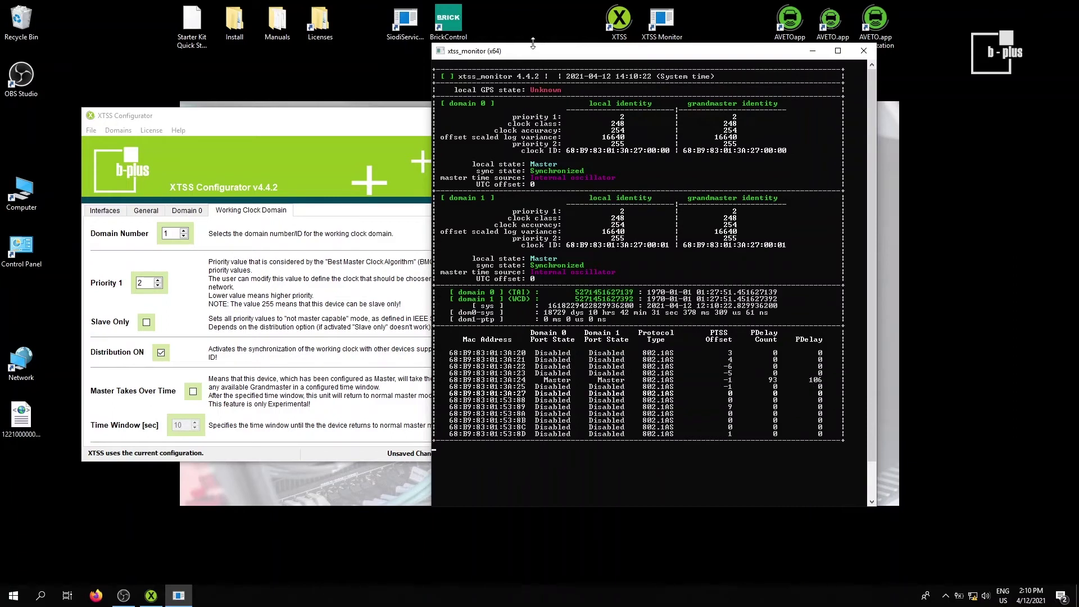
Close both the XTSS Monitor and the XTSS Configurator.
drag(533, 50, 569, 73)
click(901, 73)
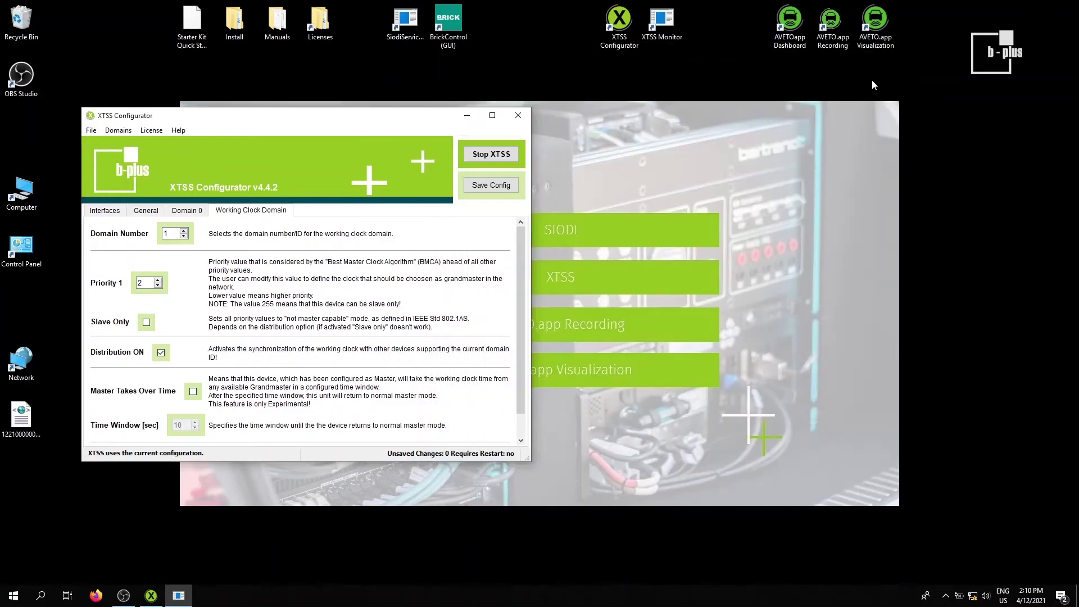
click(518, 116)
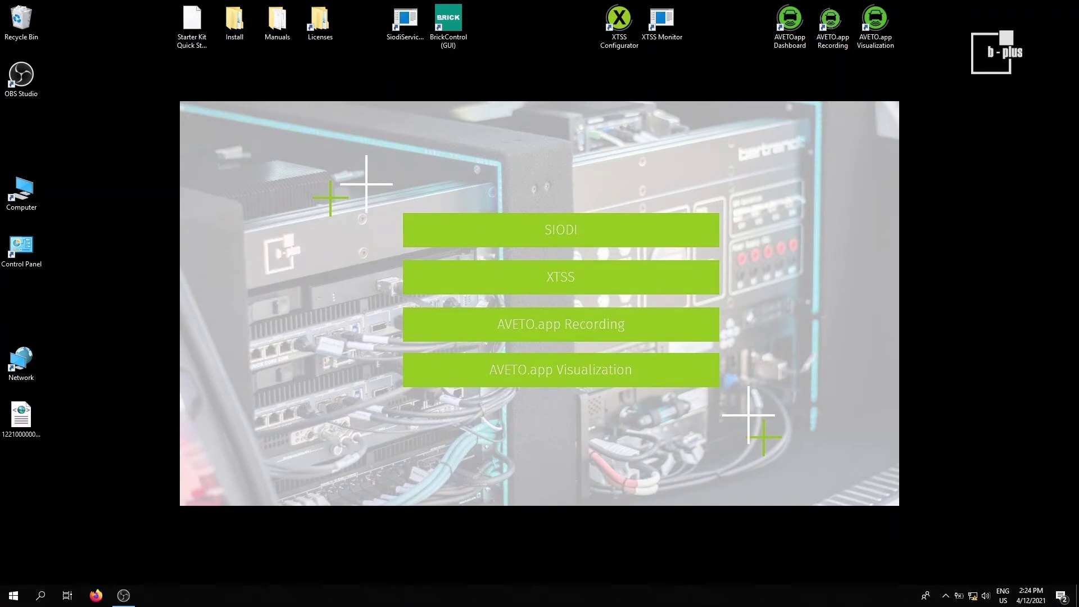
Launch AVETO.app Recording, dismiss the browser update notice, and view the Local Storage cartridge details before collapsing them.
double_click(837, 40)
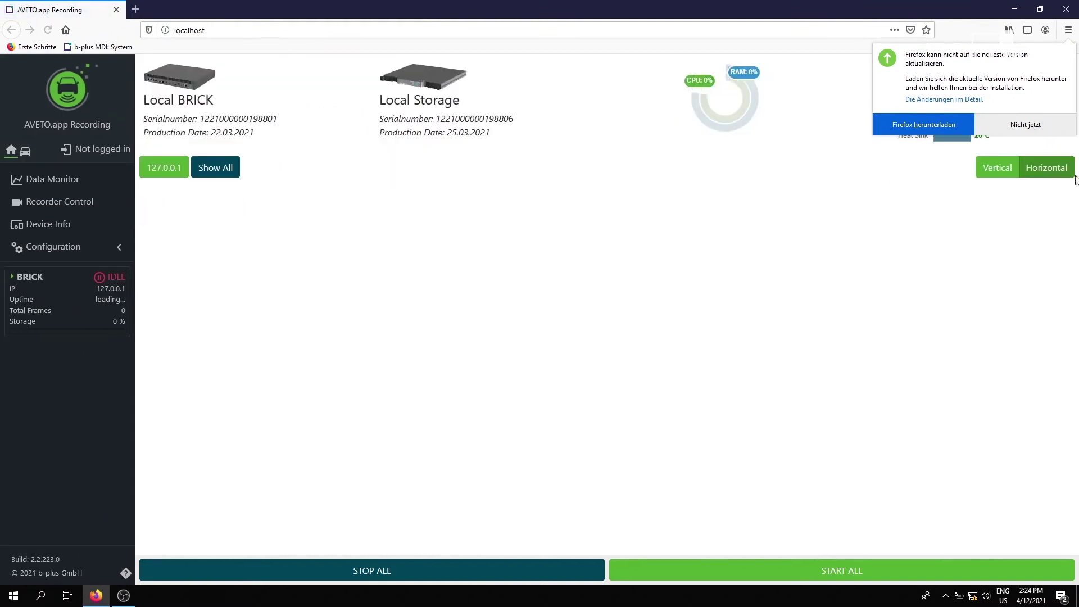
click(756, 364)
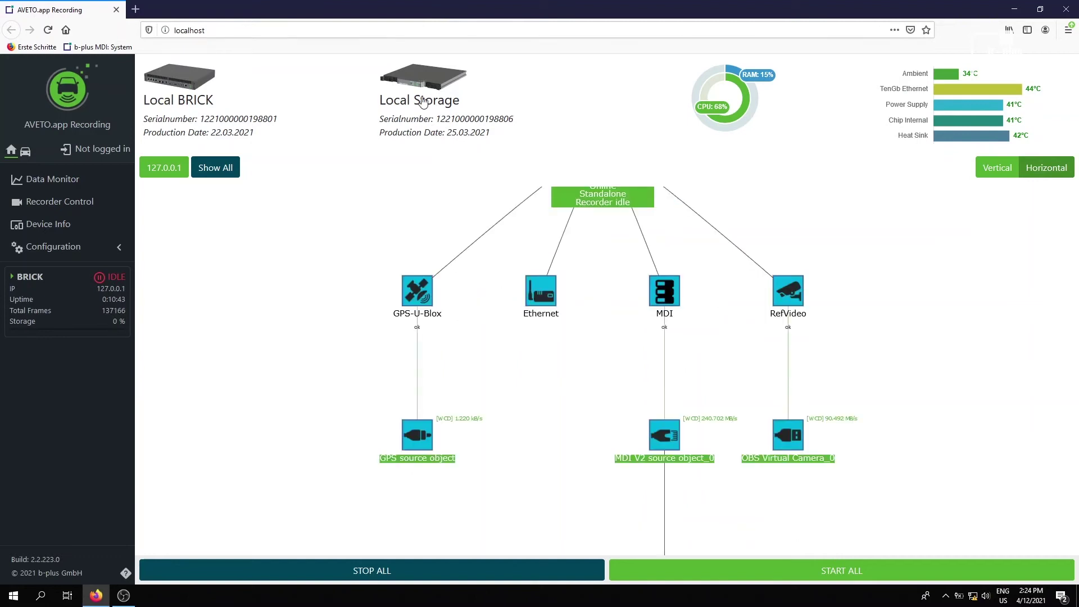
click(423, 102)
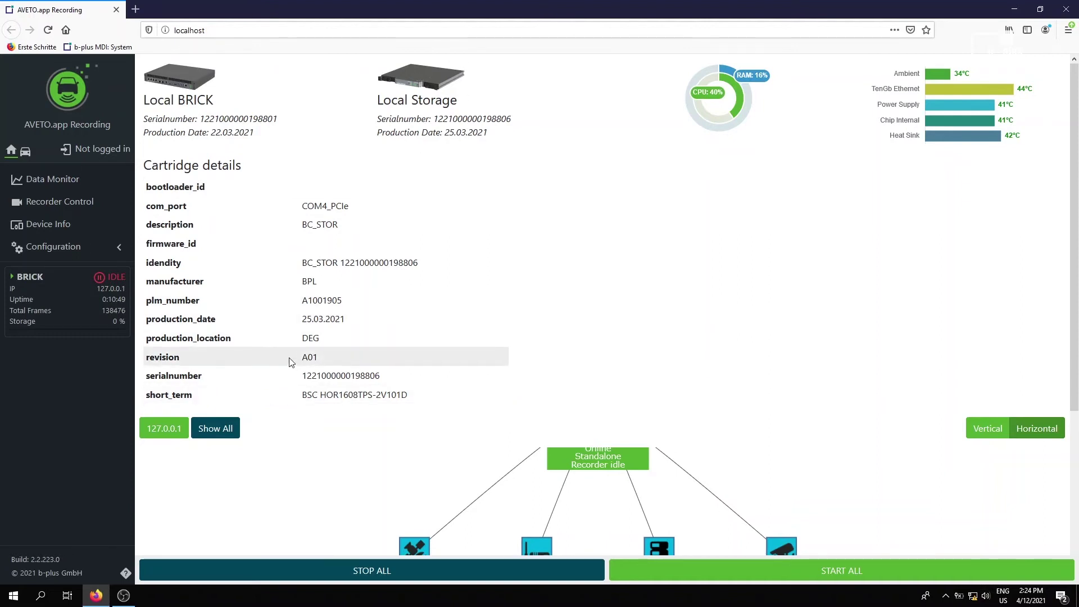
drag(432, 101, 394, 78)
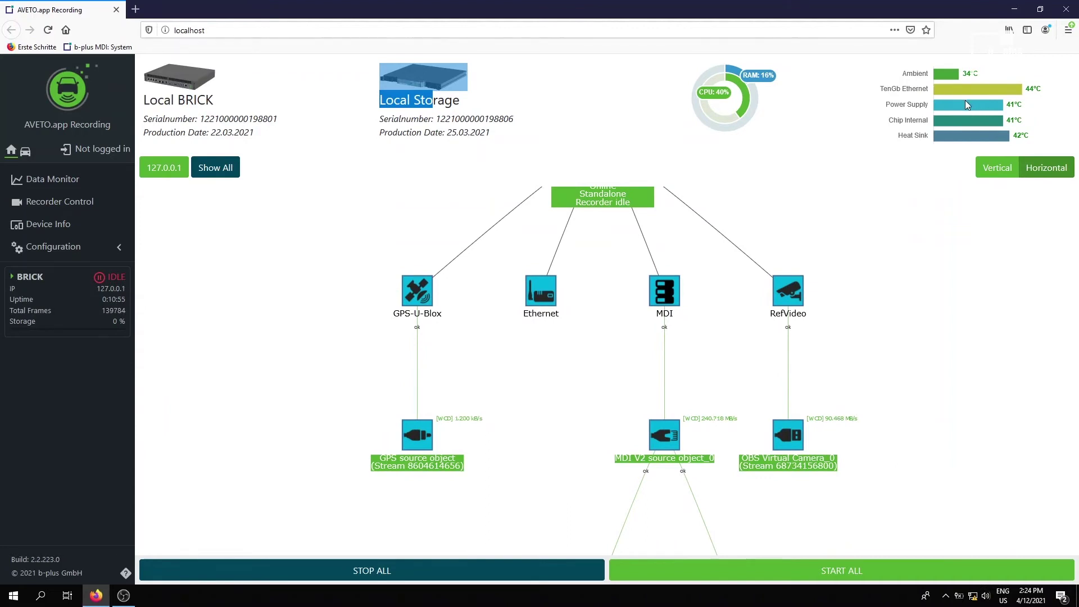
Examine the BRICK's source tree, covering the GPS, Ethernet, MDI and RefVideo branches and their streams.
scroll(613, 359, down, 2)
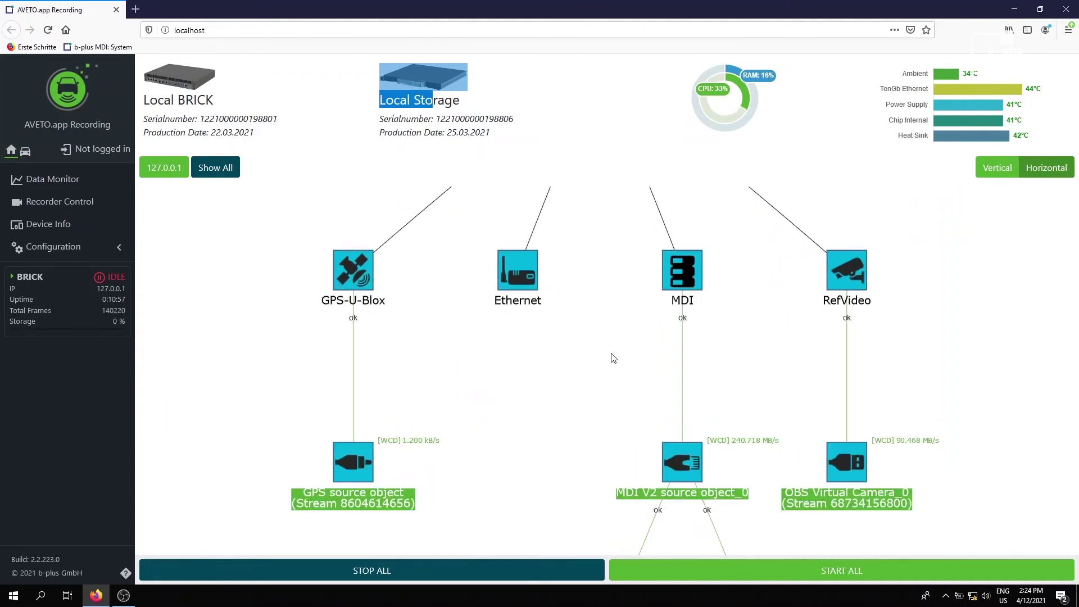
scroll(616, 360, down, 1)
drag(604, 374, 573, 376)
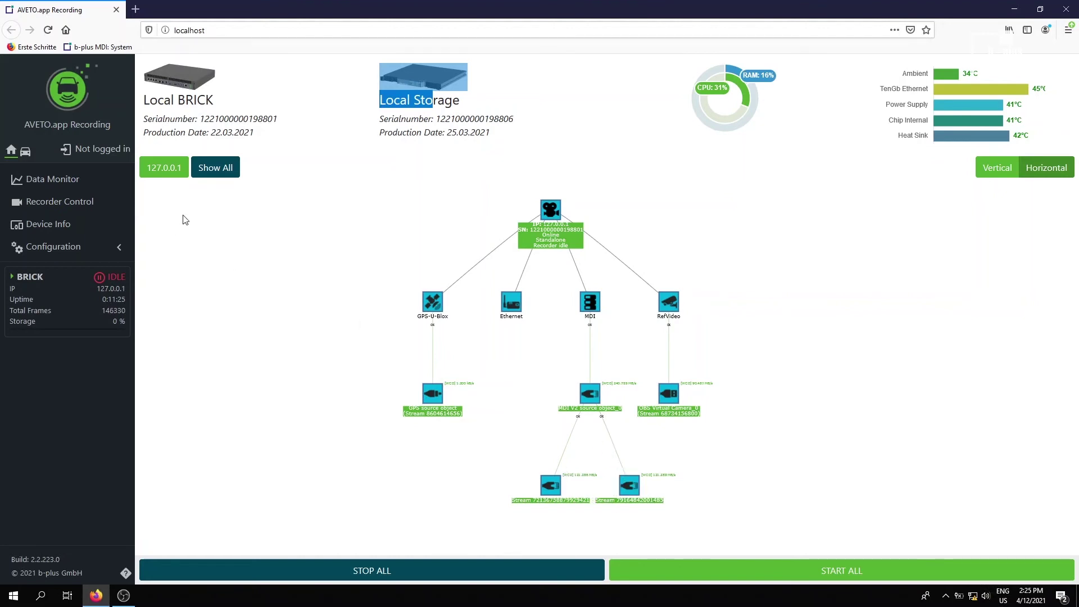
Examine the Data Monitor graphs from Total Data Rate and System load through to the GPS, Ethernet, MDI and OBS Virtual Camera sources.
click(41, 180)
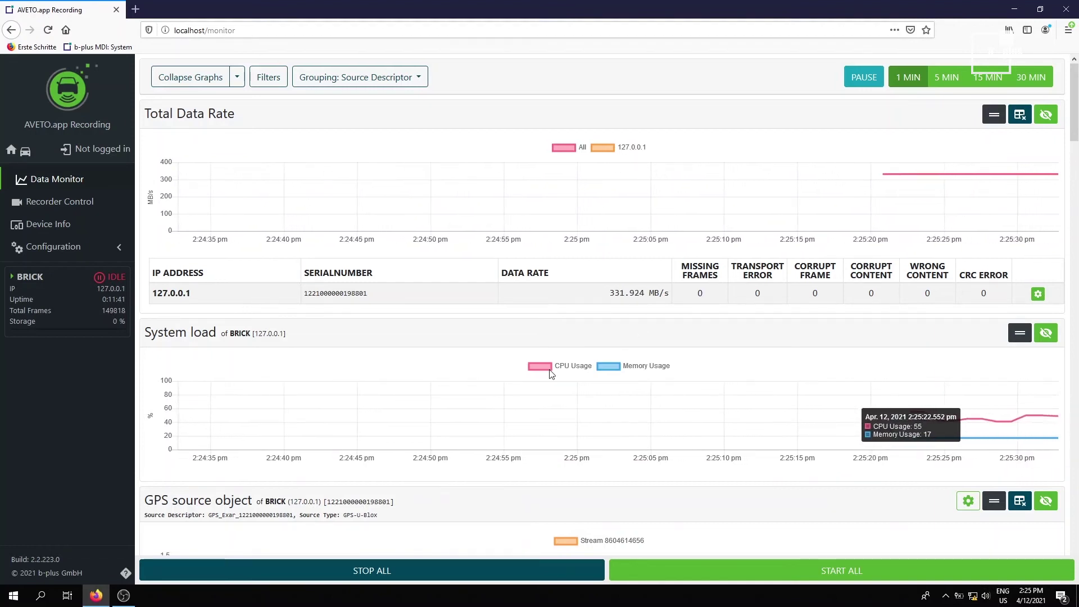
scroll(622, 378, down, 2)
scroll(621, 379, down, 2)
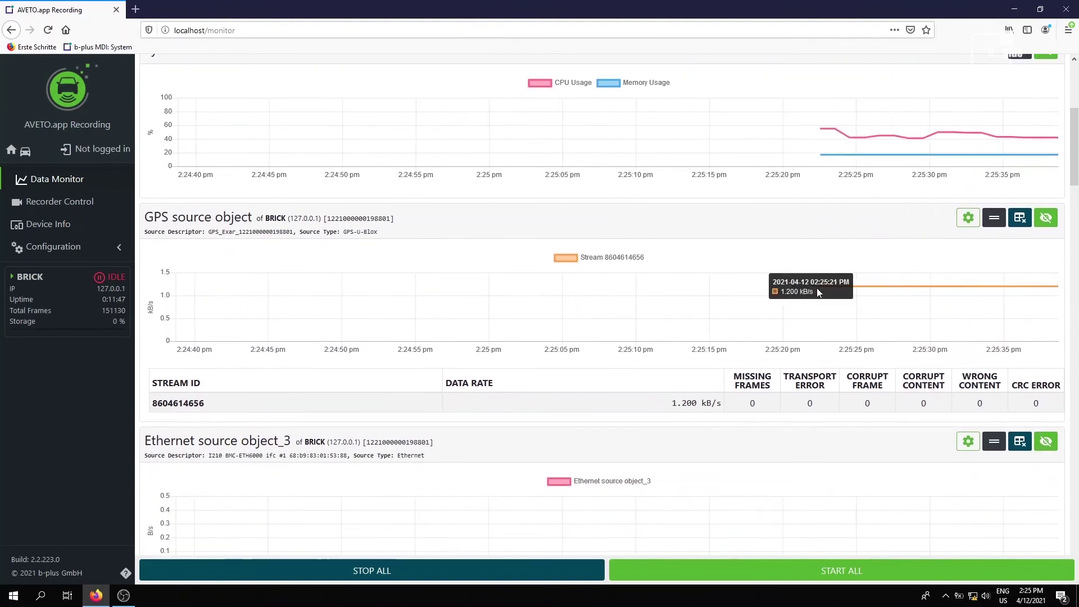
scroll(579, 298, down, 2)
scroll(581, 304, down, 12)
scroll(580, 305, down, 13)
scroll(583, 304, down, 14)
scroll(584, 304, down, 4)
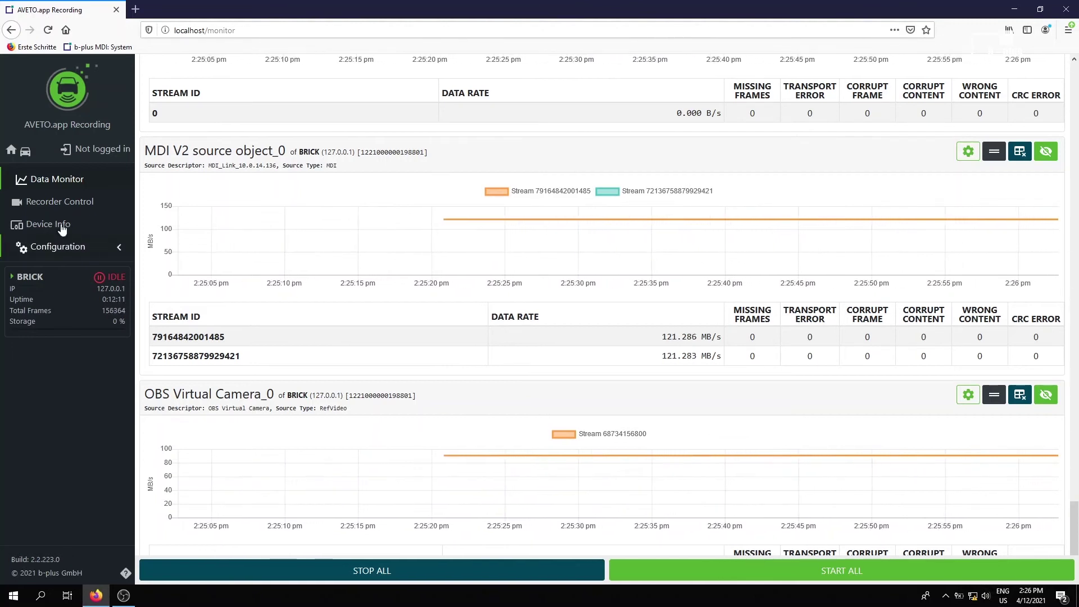
Open Recorder Control, preview the enlarged in-vehicle layout, and return to the standard layout.
click(50, 206)
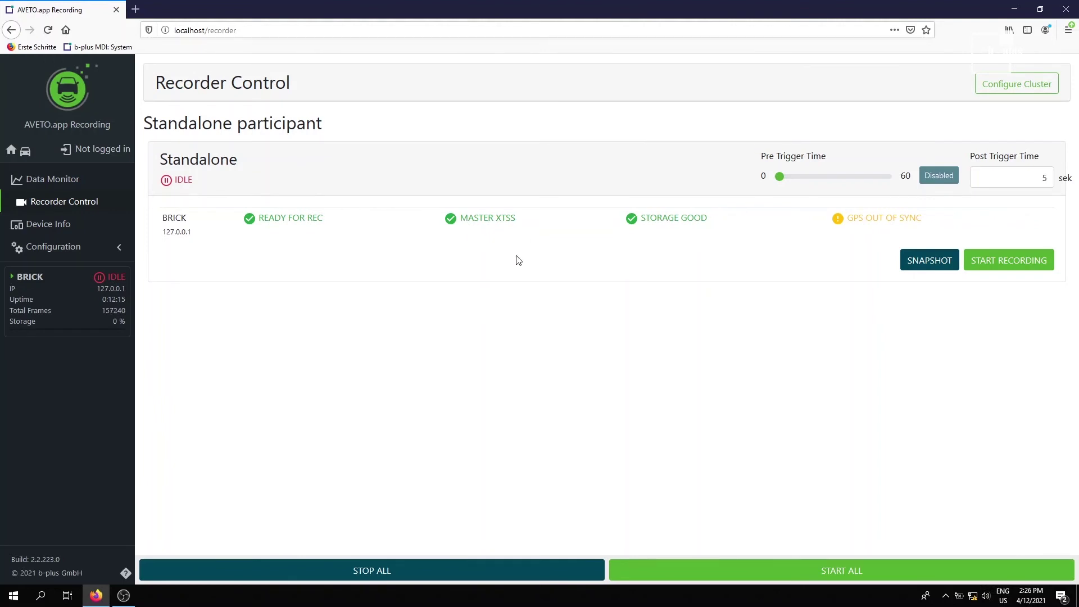
click(26, 151)
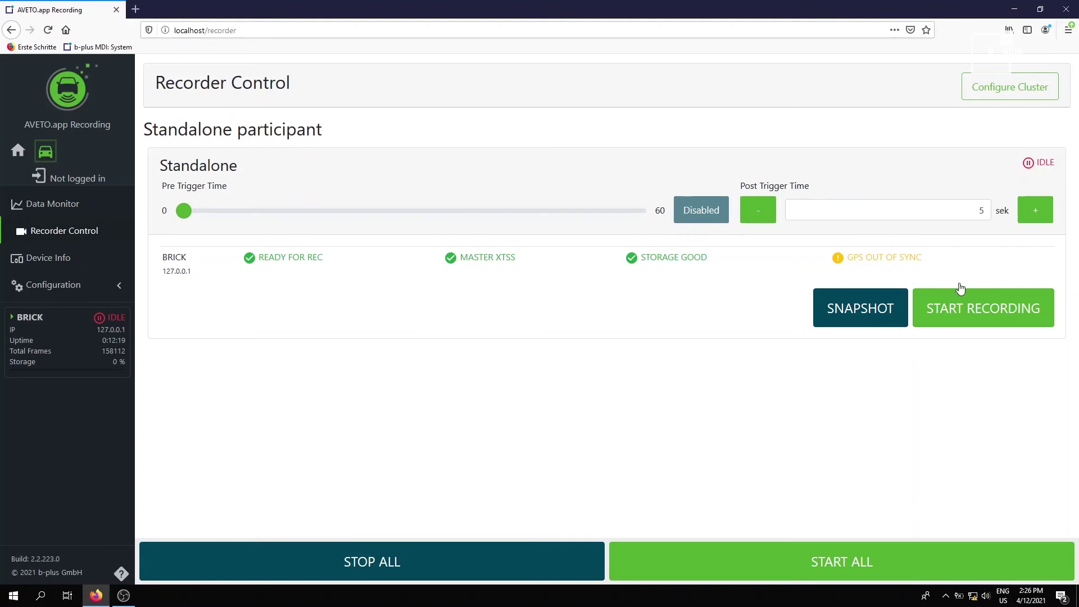
click(45, 151)
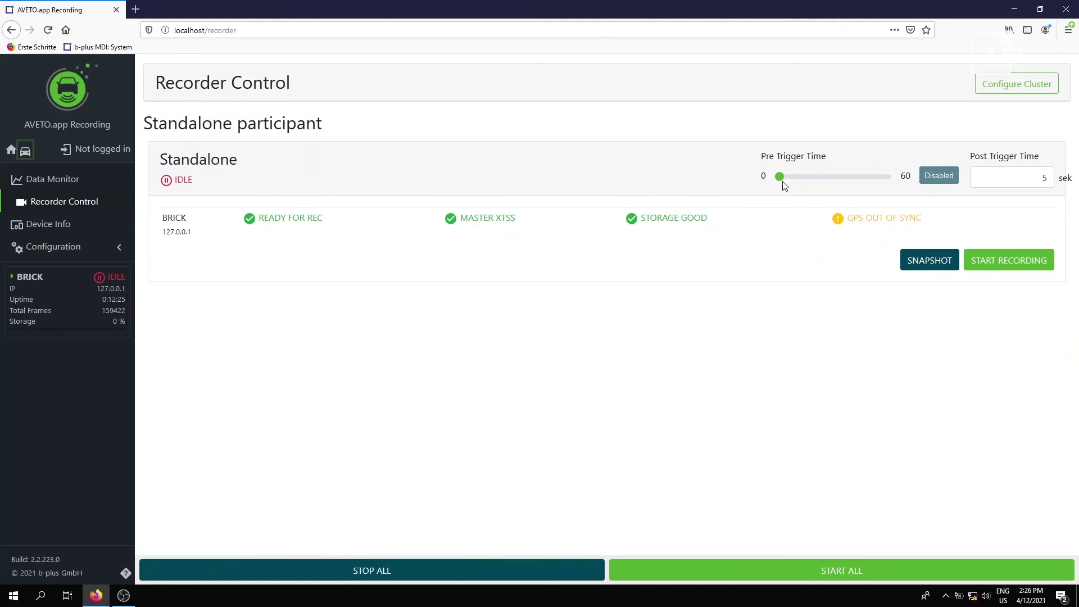
Set the Standalone recorder's Pre Trigger Time to 9 seconds and apply the change.
drag(782, 179, 795, 184)
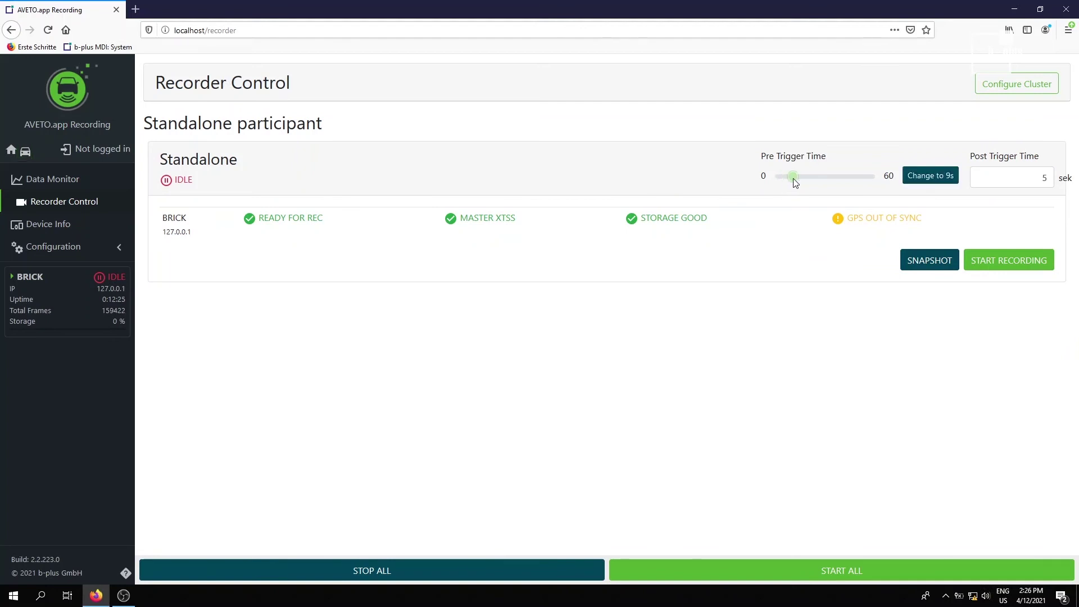
click(931, 178)
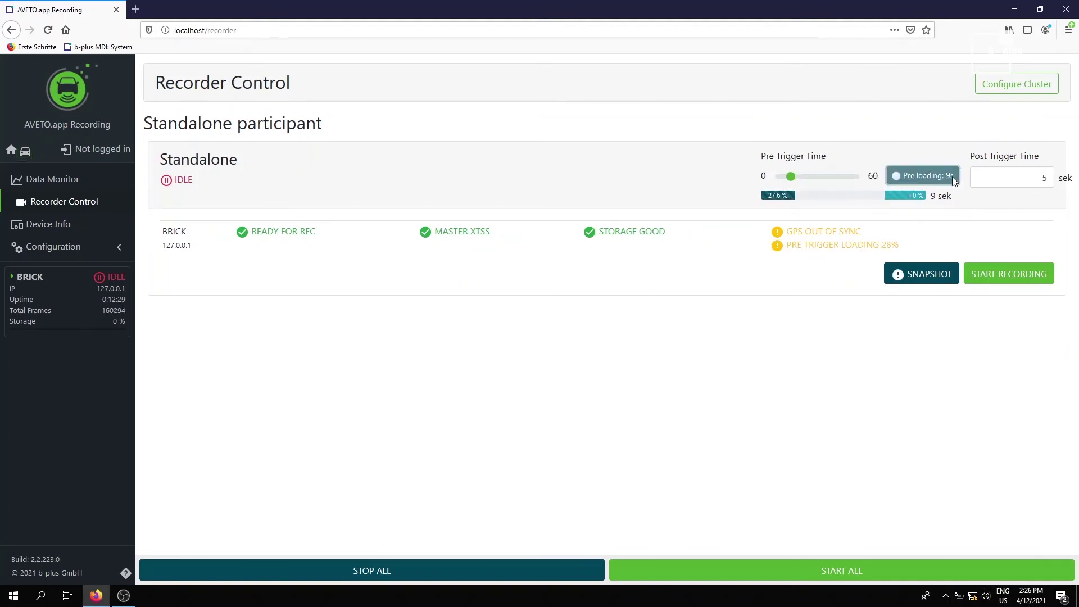
mouse_move(880, 195)
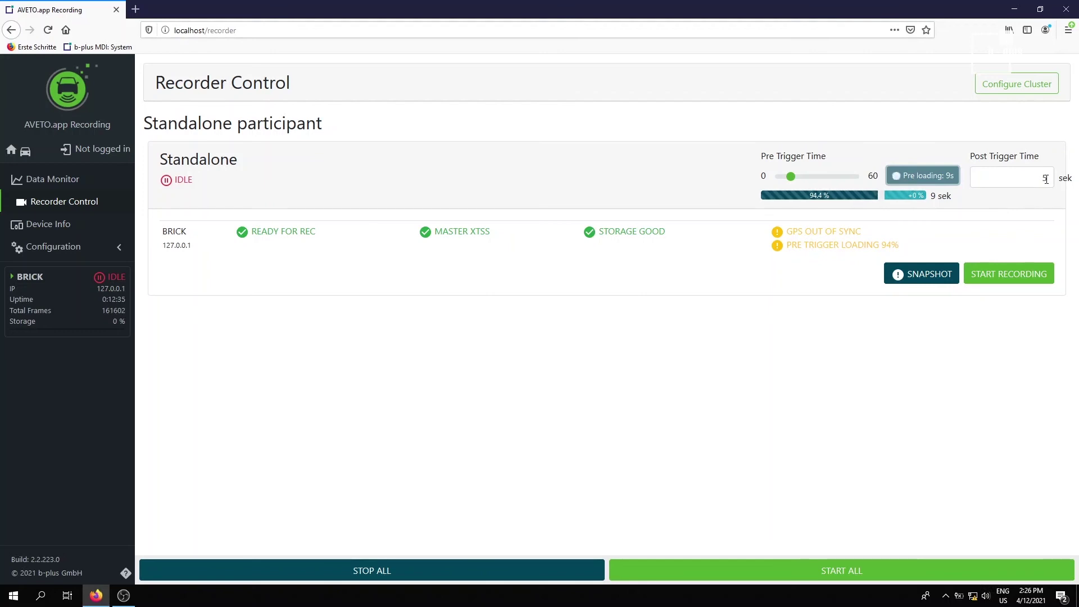
click(929, 281)
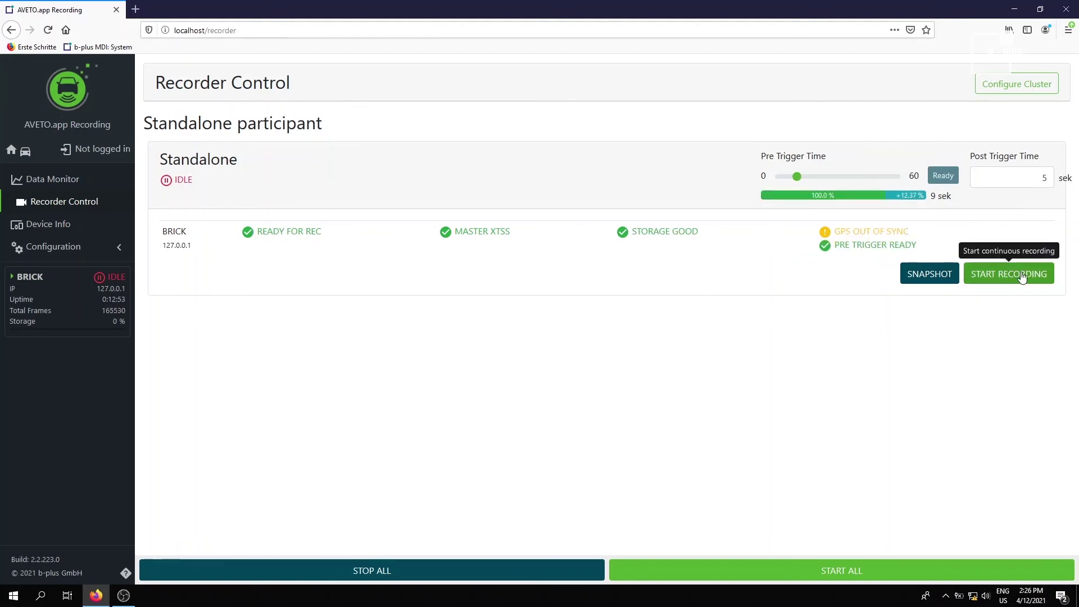
Check the BRICK's GPS synchronization, storage and XTSS status indicators in Recorder Control.
mouse_move(863, 233)
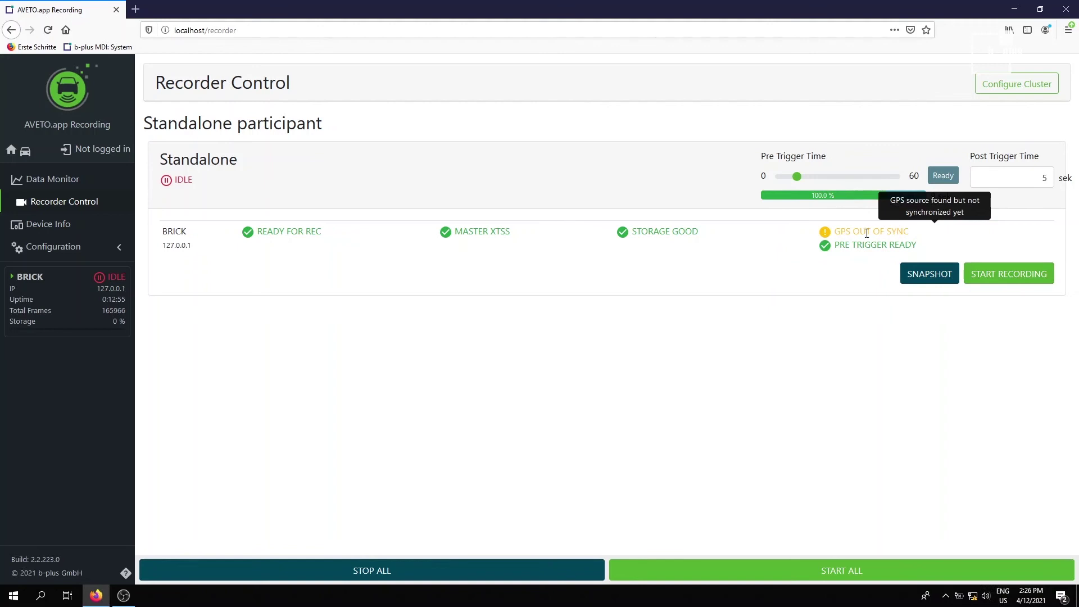
drag(835, 231, 911, 237)
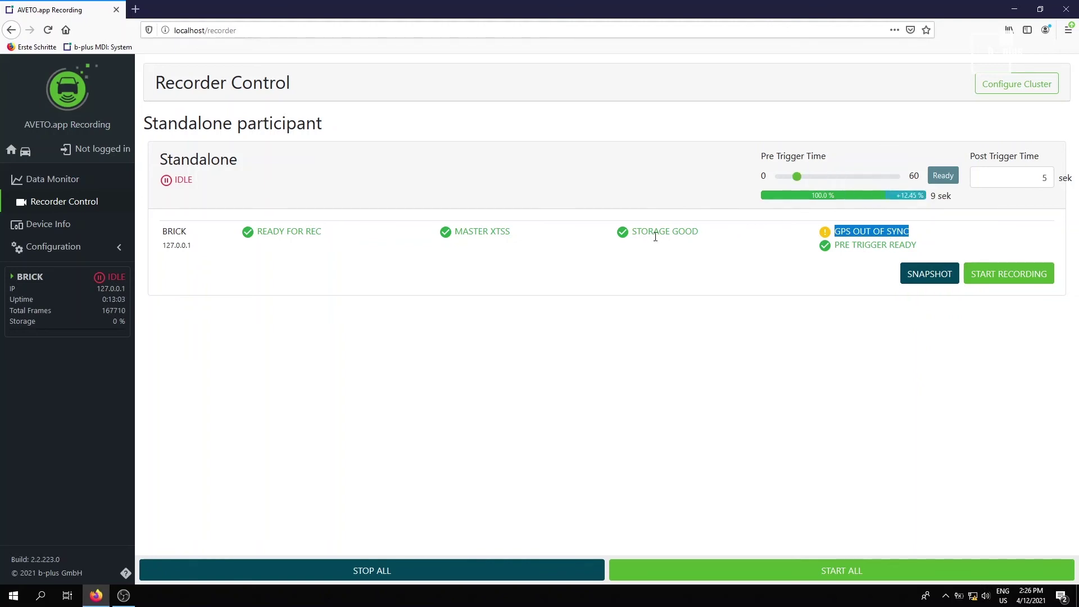
drag(14, 321, 85, 328)
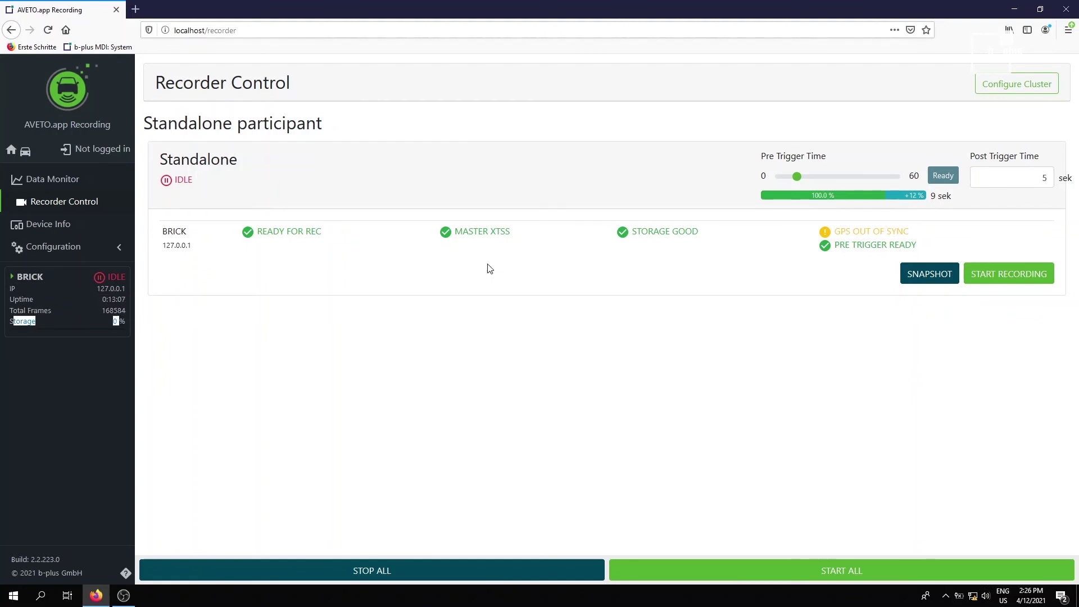
click(466, 234)
Review the Device Info page down to the temperatures, HDE-Service, version and network adapter sections.
click(51, 226)
scroll(379, 273, down, 5)
scroll(384, 271, down, 1)
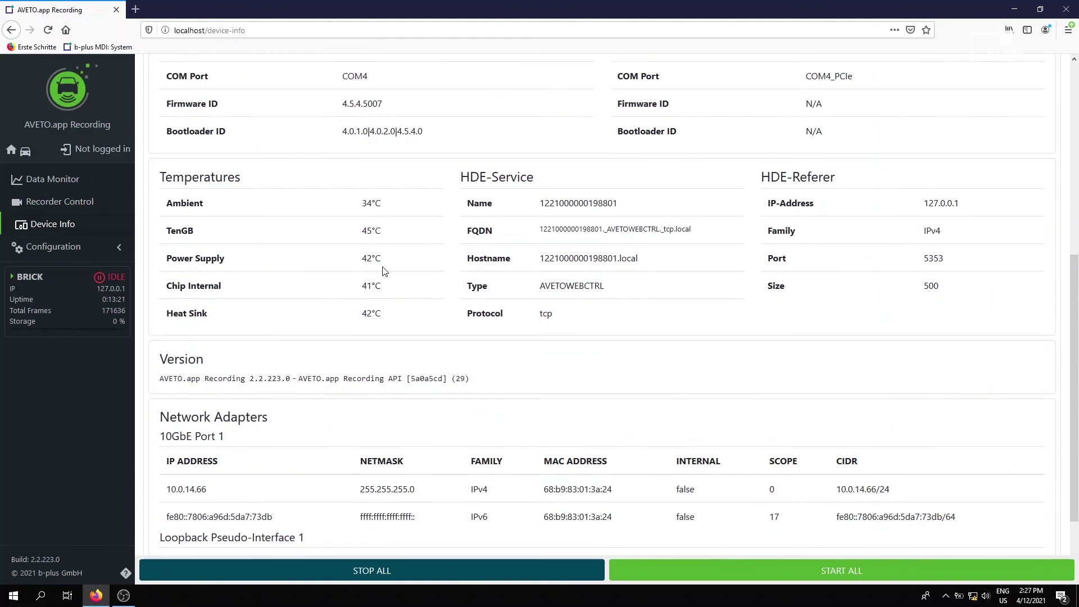
Review the Cluster Overview and the connected sources in the BRICK's Source Configuration, and close AVETO.app Recording.
click(63, 250)
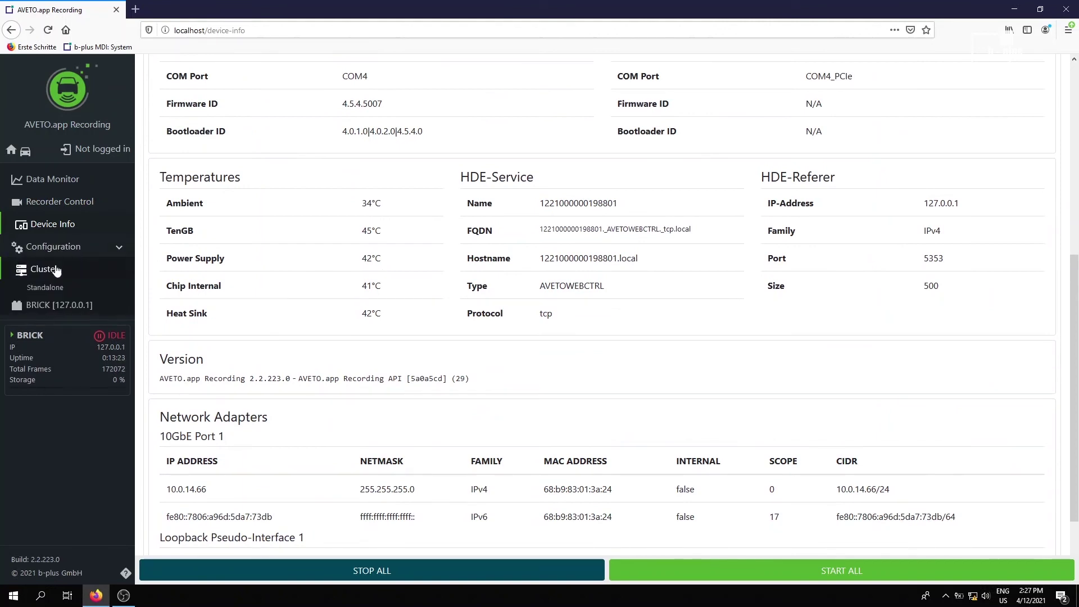
click(56, 271)
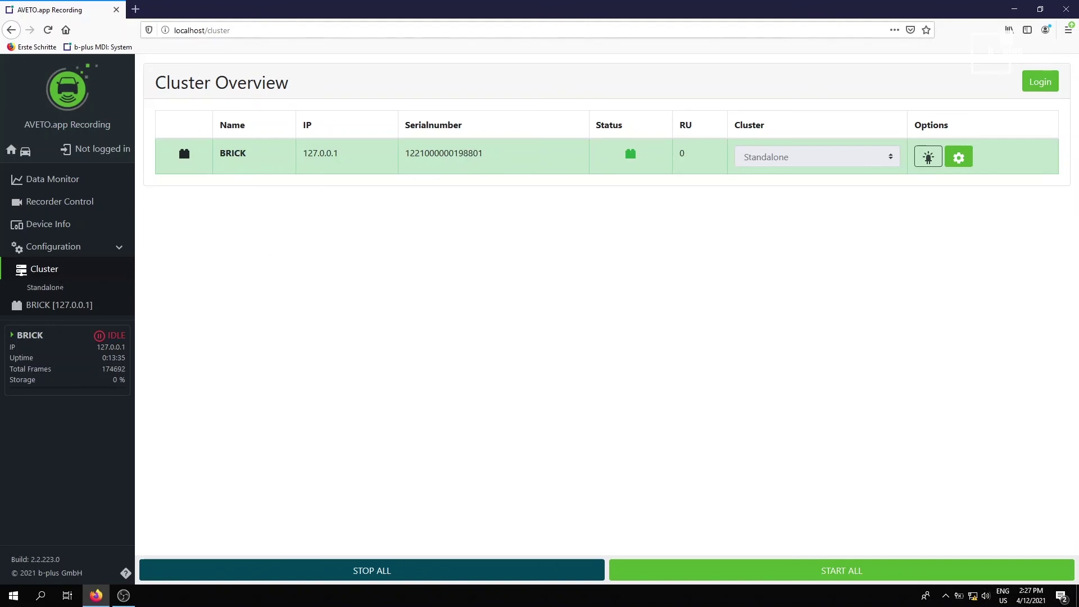
click(50, 306)
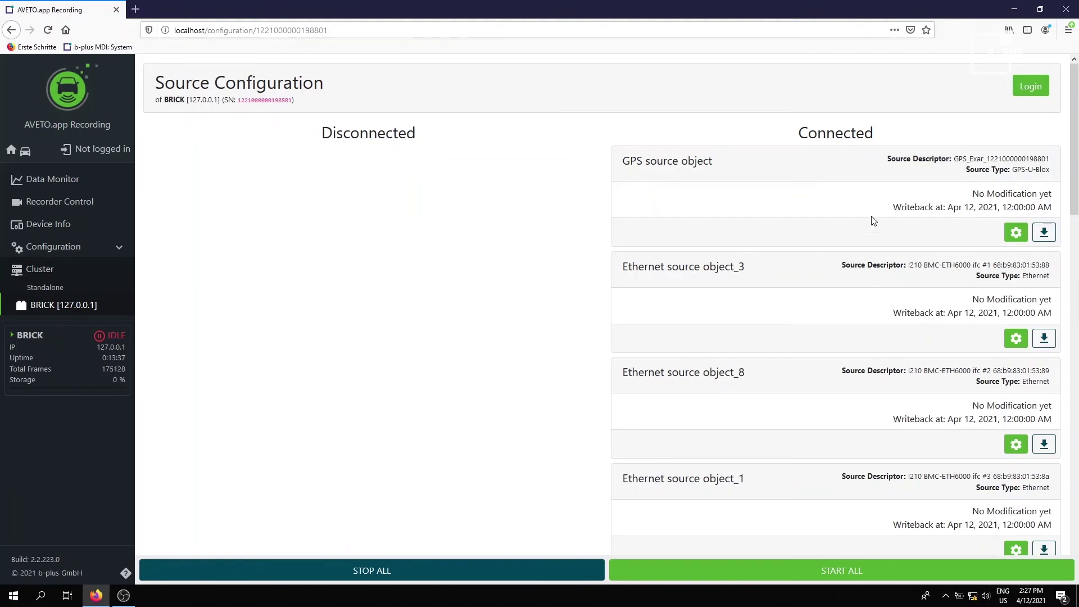
scroll(873, 219, down, 5)
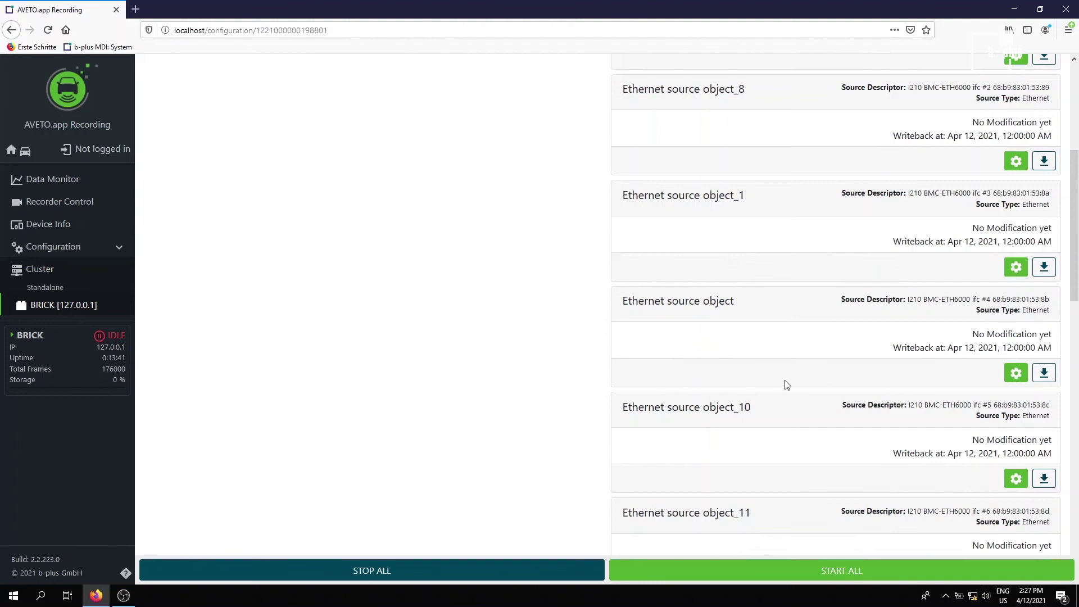
scroll(832, 381, down, 7)
scroll(839, 382, down, 8)
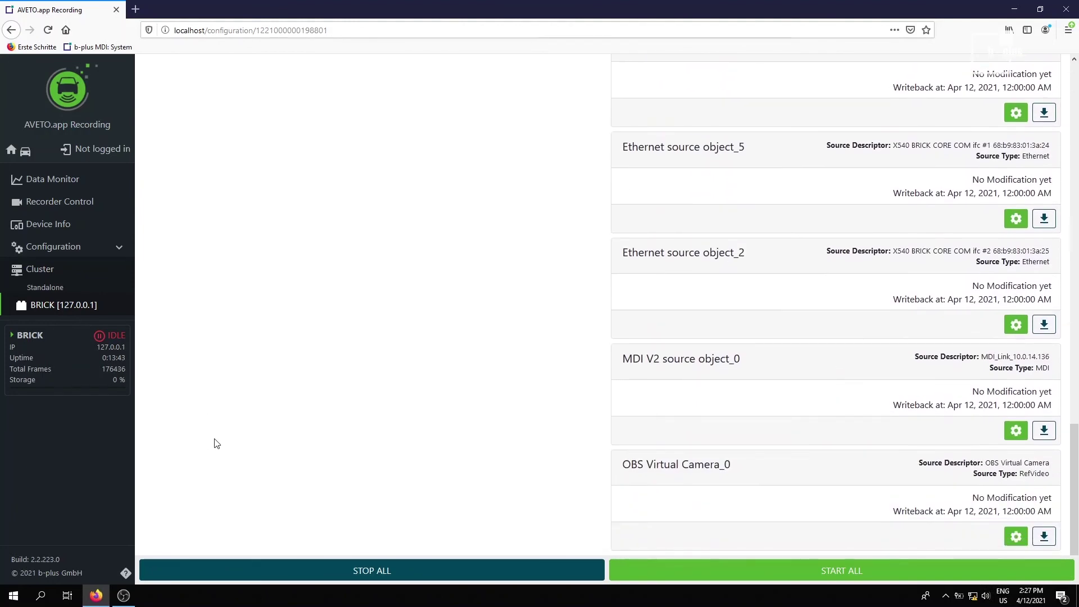
click(116, 9)
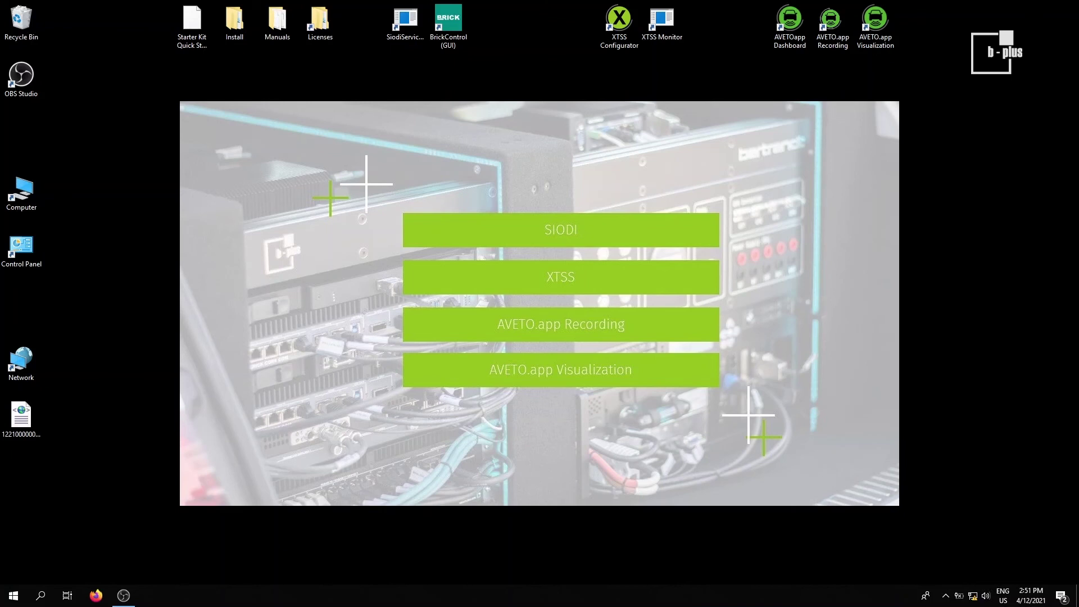
Launch AVETO.app Visualization and add a Camera View node to the Config Manager canvas.
click(891, 37)
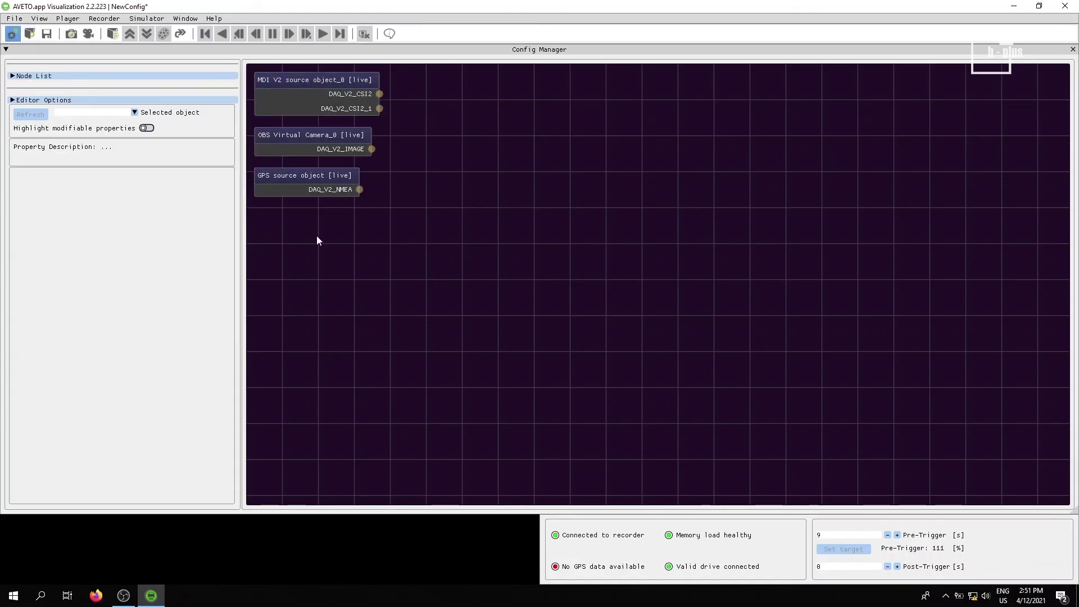
right_click(783, 164)
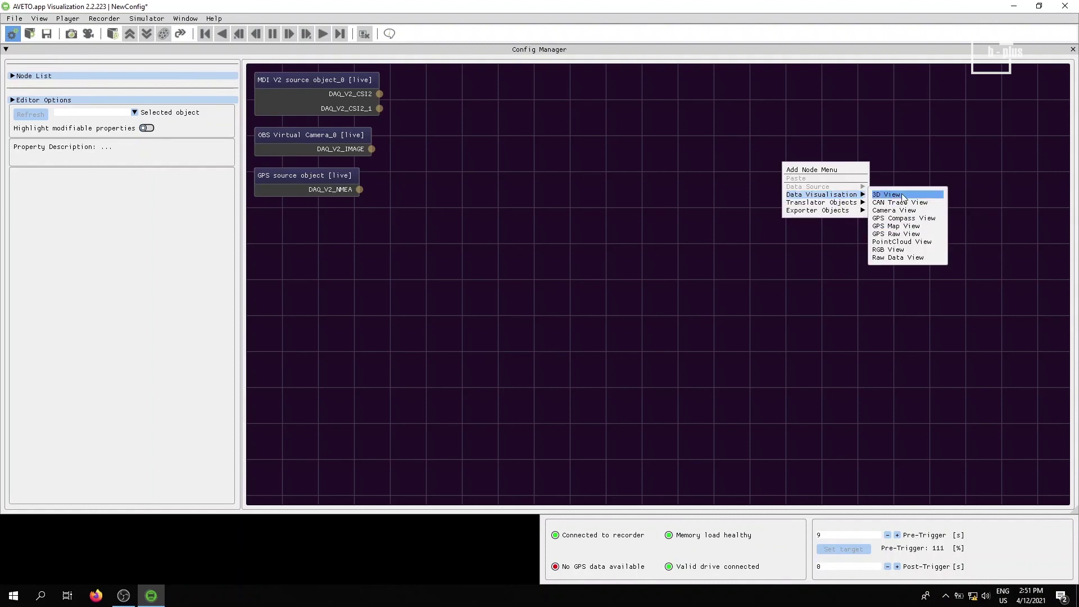
click(898, 213)
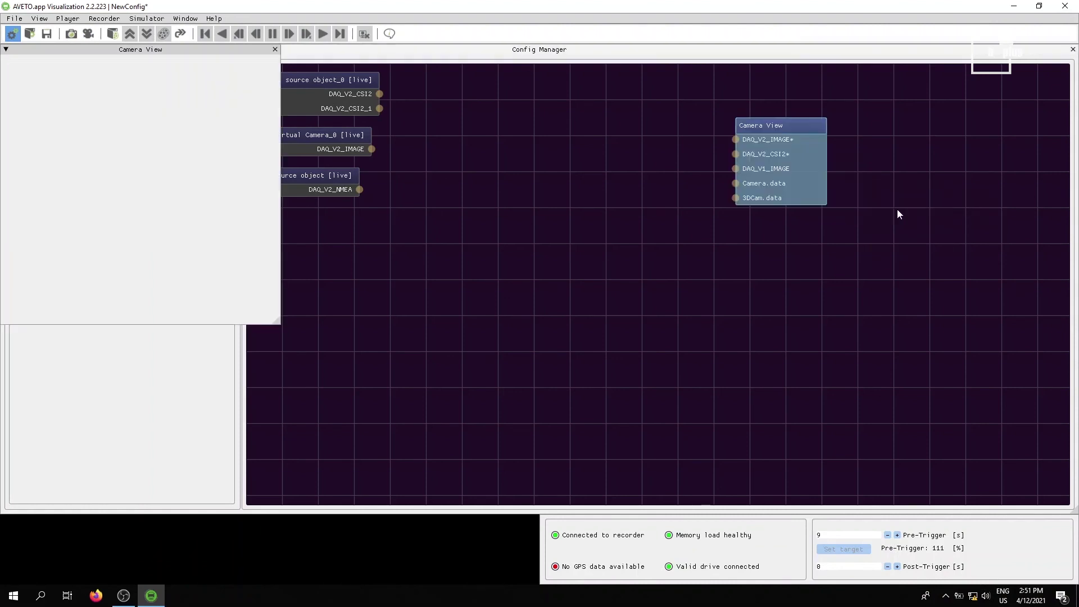
Add a second Camera View node and place it between the source nodes and the first Camera View, slightly lower.
click(657, 167)
right_click(657, 167)
mouse_move(694, 196)
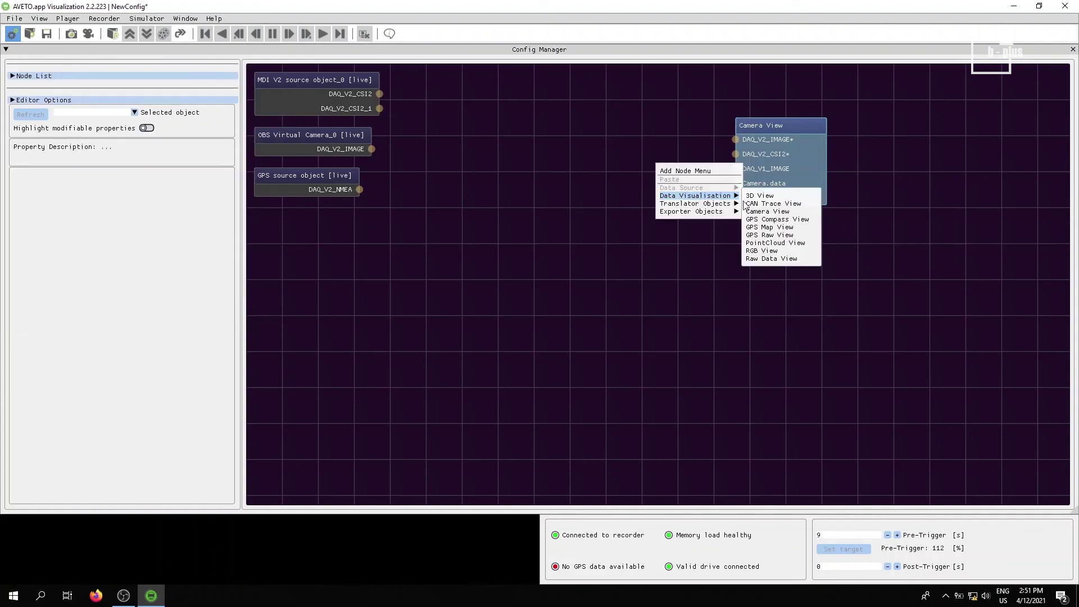
click(764, 212)
drag(666, 134, 614, 214)
Connect the MDI source's DAQ_V2_CSI2 and DAQ_V2_CSI2_1 outputs to the first and second Camera Views' DAQ_V2_CSI2 inputs, and move the second view up.
drag(381, 93, 735, 154)
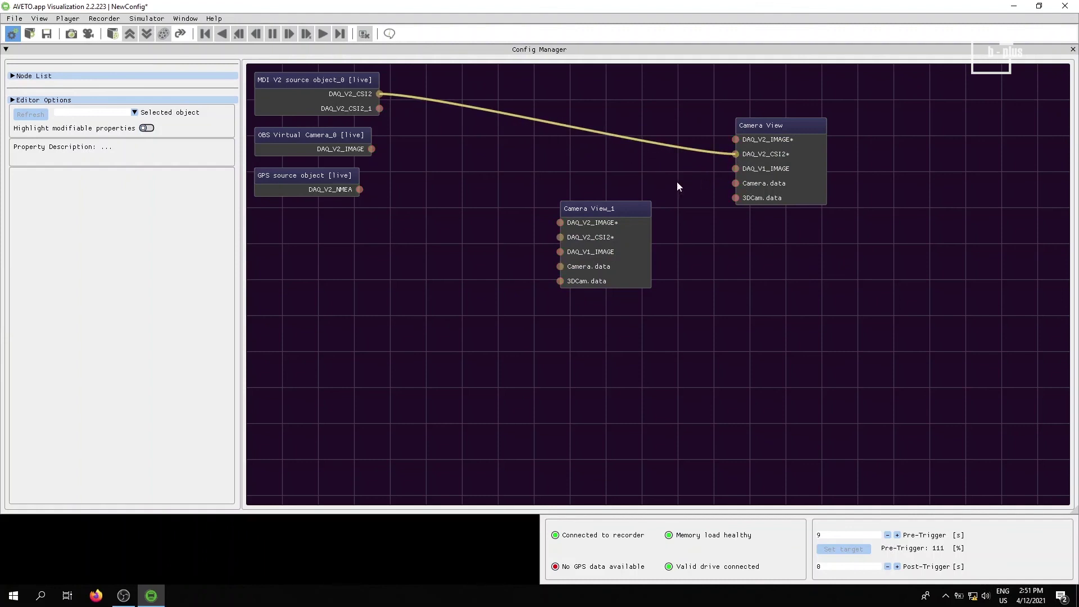
drag(380, 108, 561, 239)
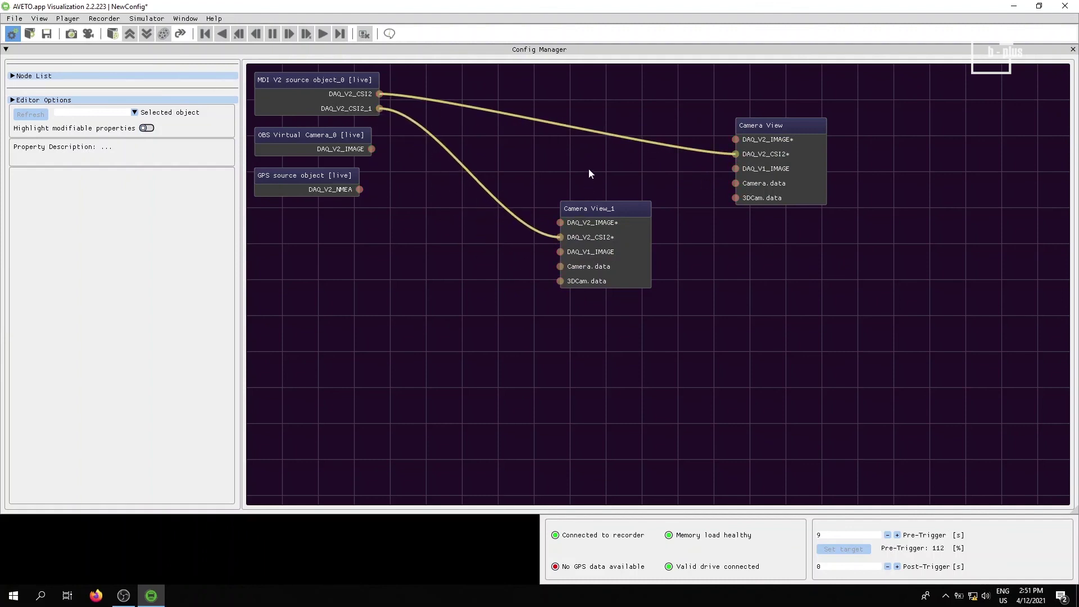
drag(595, 207, 618, 155)
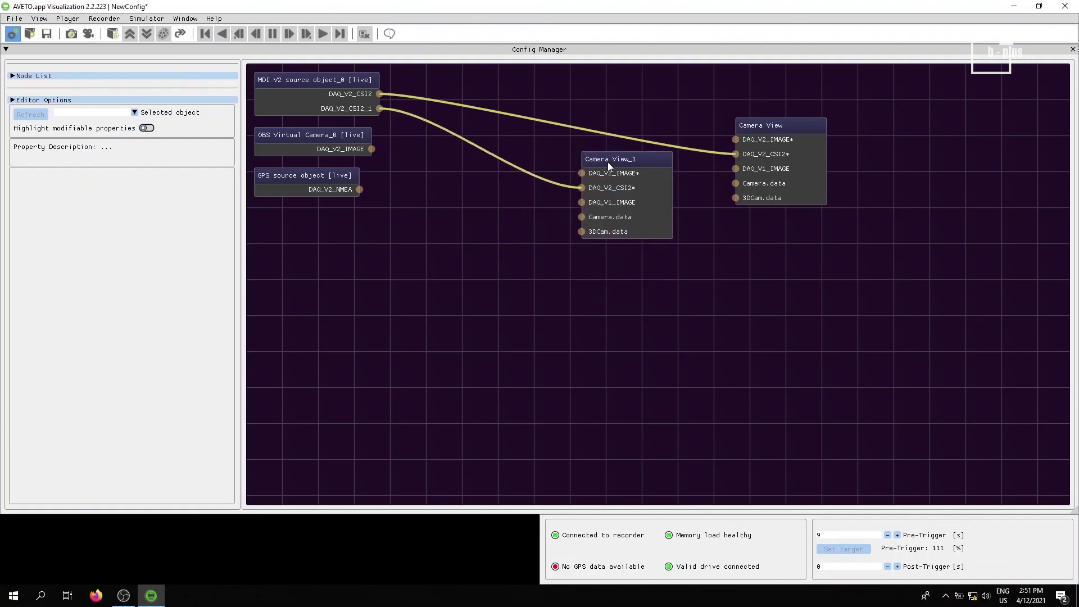
Add a GPS Map View node below the second Camera View.
right_click(529, 254)
mouse_move(597, 286)
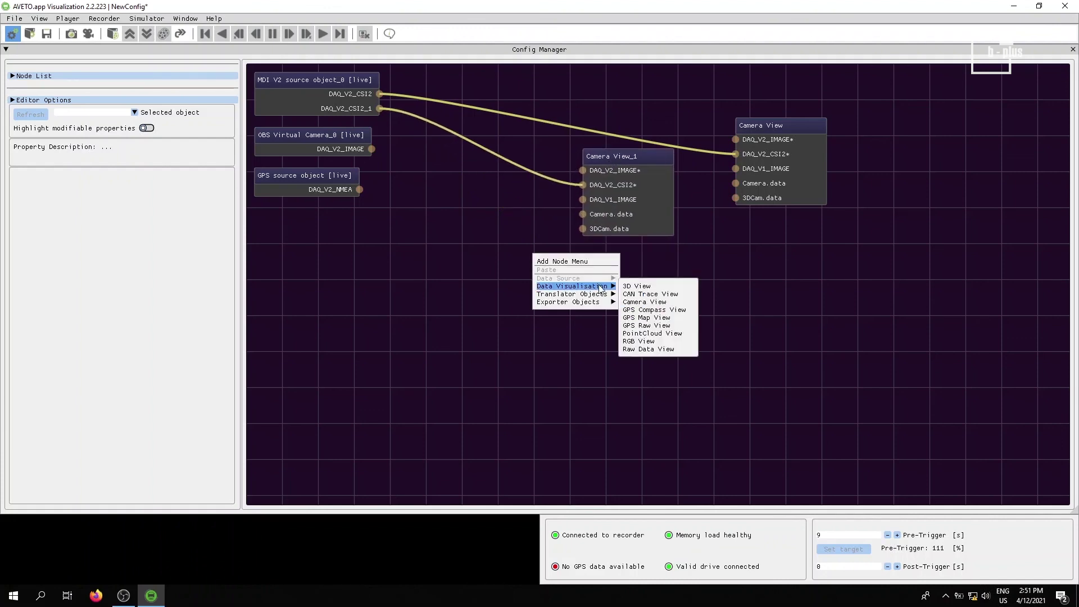
click(646, 317)
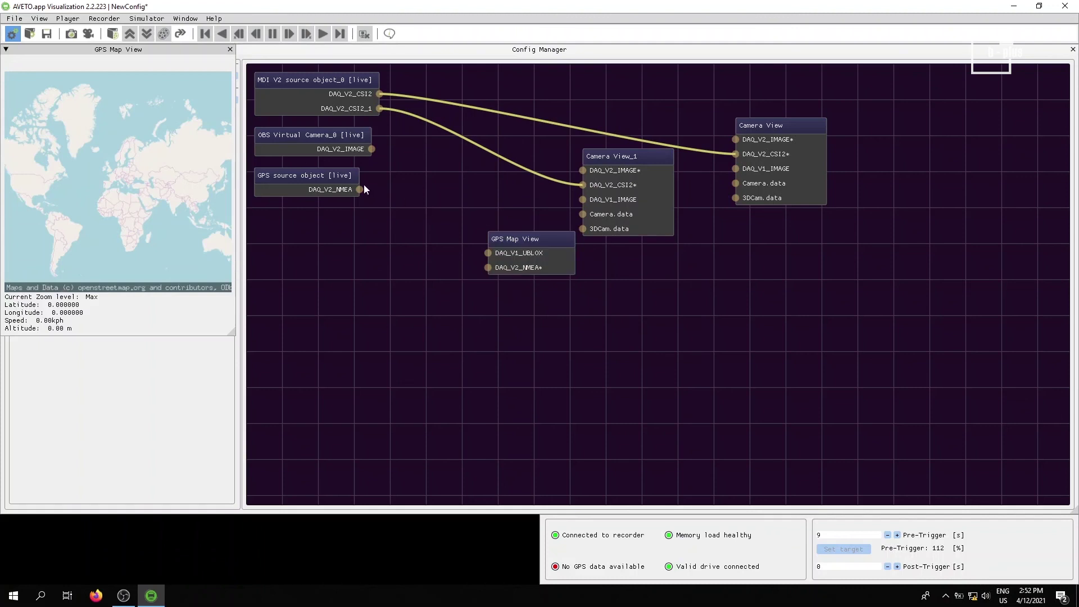
Connect the GPS source's DAQ_V2_NMEA output to the GPS Map View's DAQ_V2_NMEA input, and arrange the three view windows side by side with Config Manager hidden.
drag(360, 190, 487, 268)
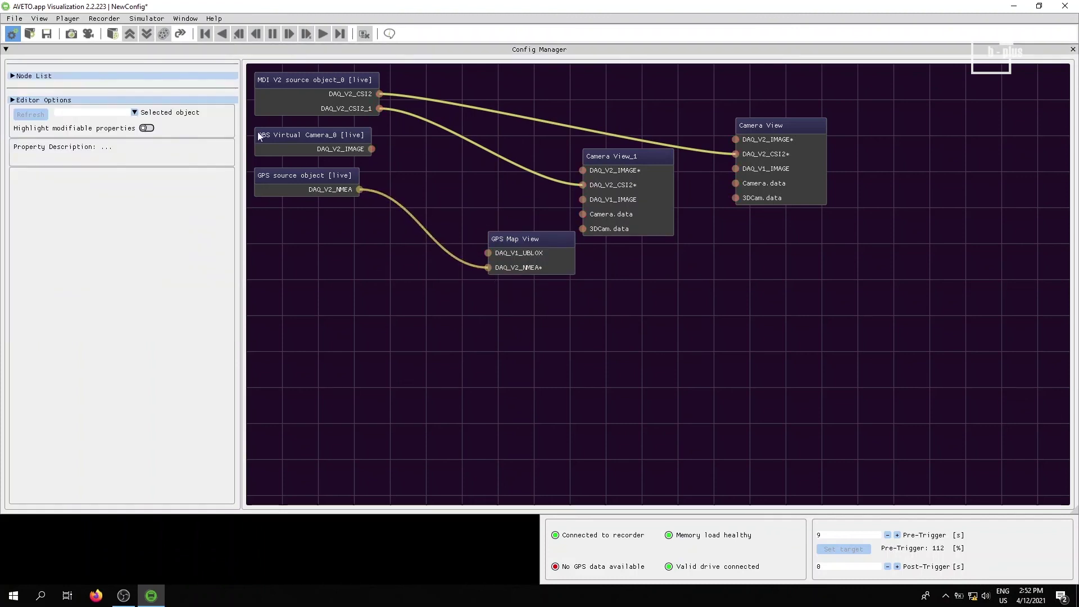
click(12, 35)
drag(64, 51, 844, 124)
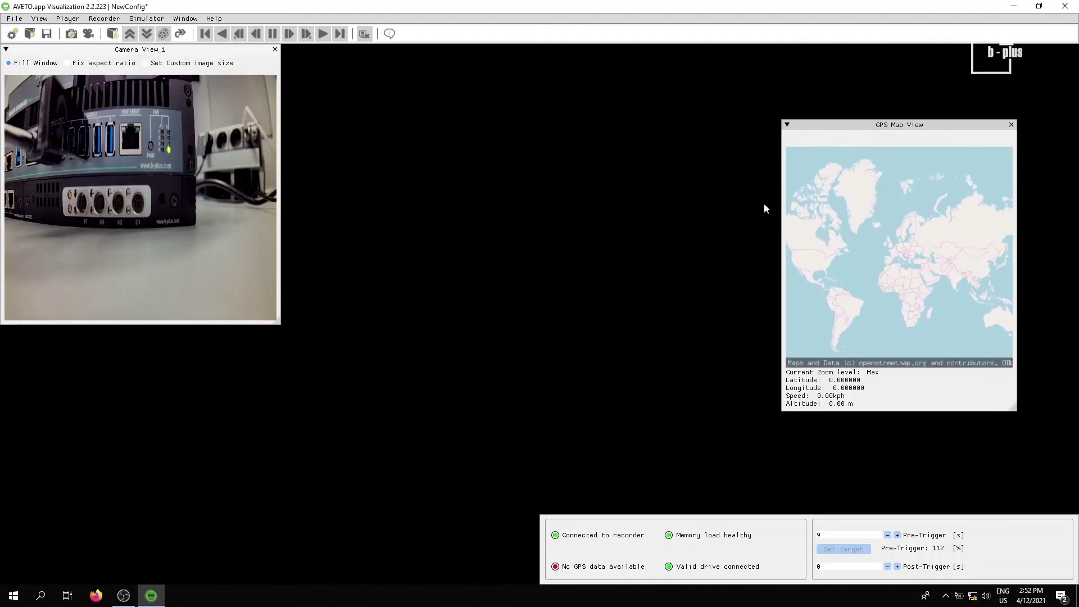
drag(27, 49, 457, 93)
drag(113, 54, 227, 133)
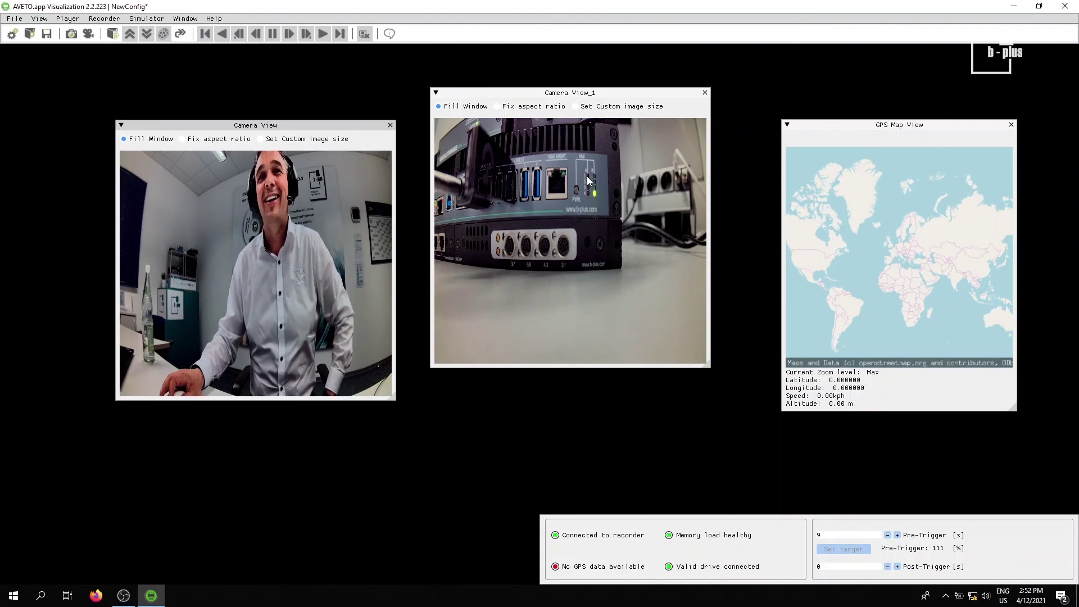
Reopen Config Manager and stack the Camera View_1 and GPS Map View nodes below the Camera View node.
click(12, 34)
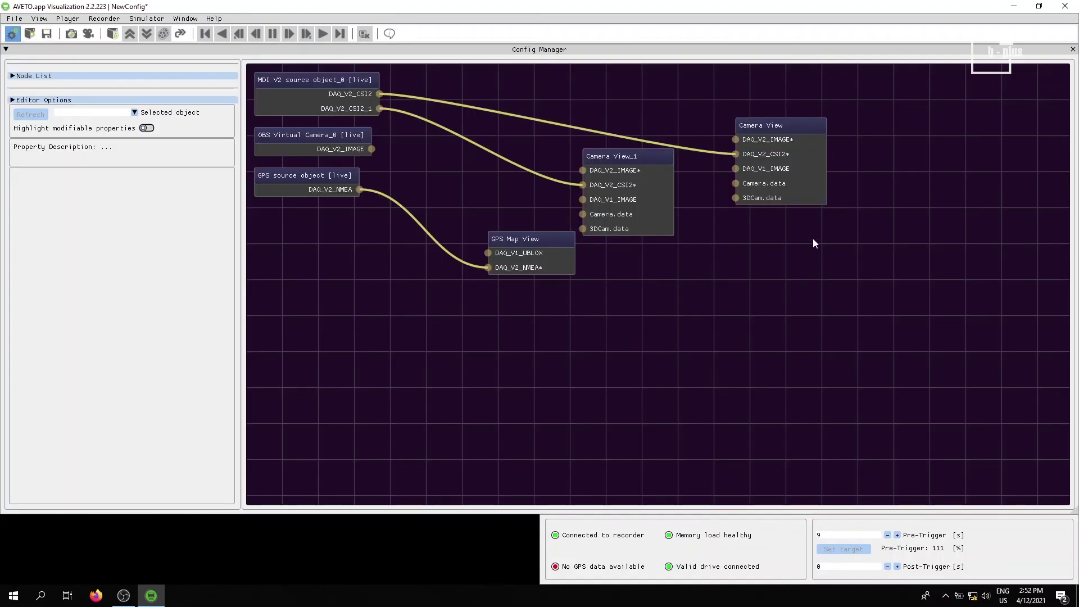
drag(664, 168, 886, 232)
drag(559, 238, 902, 356)
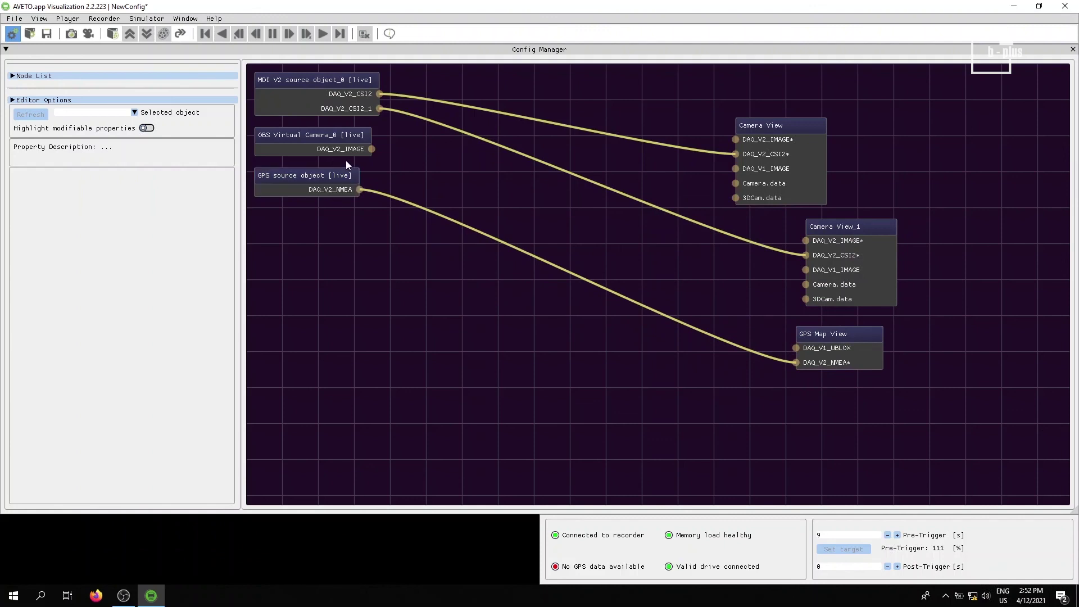
Examine the Camera View node's properties and the Translator Objects node types available to add.
click(775, 129)
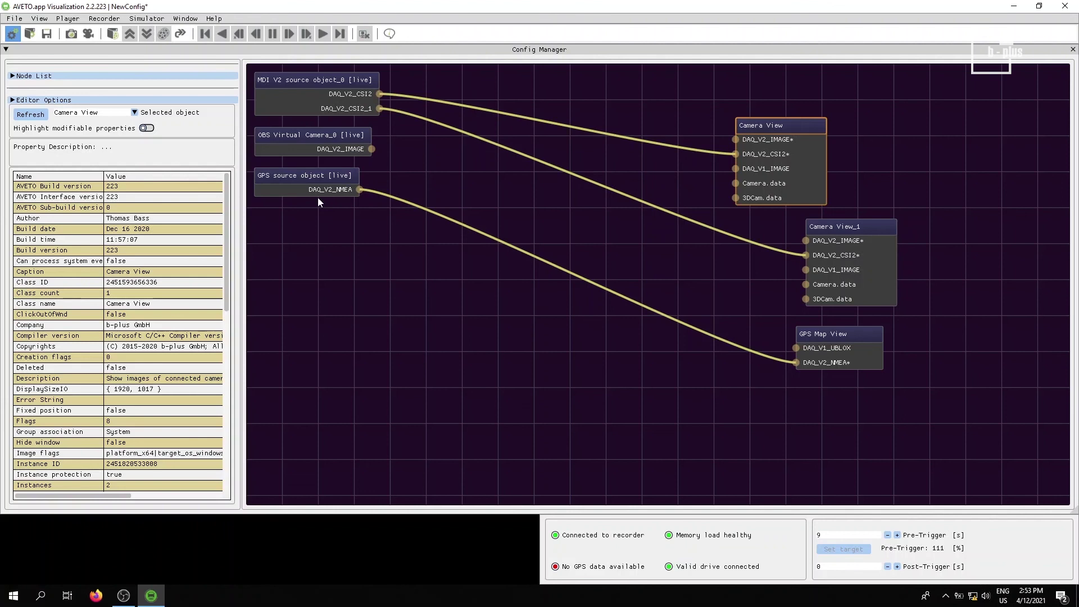
right_click(527, 214)
mouse_move(572, 256)
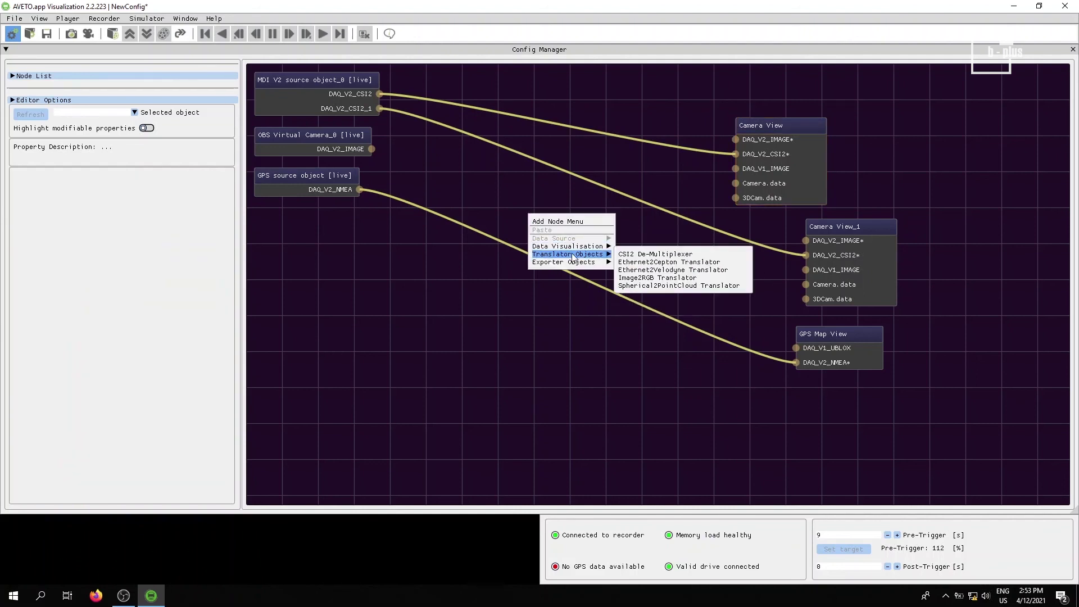
click(517, 187)
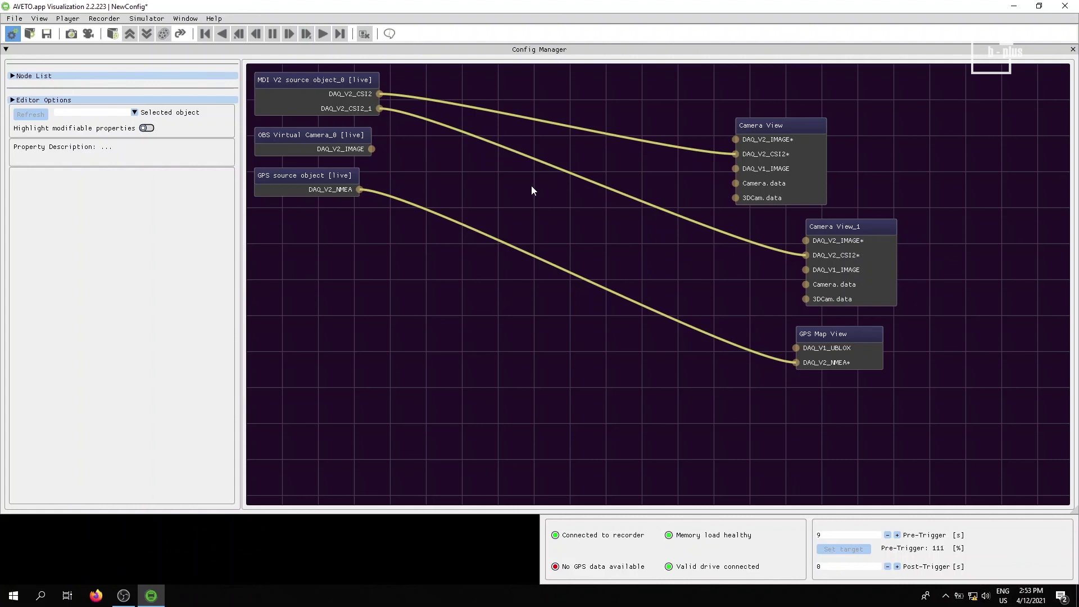
Restore the maximized Visualization window to a smaller floating window so the desktop shortcuts are uncovered.
drag(481, 6, 504, 81)
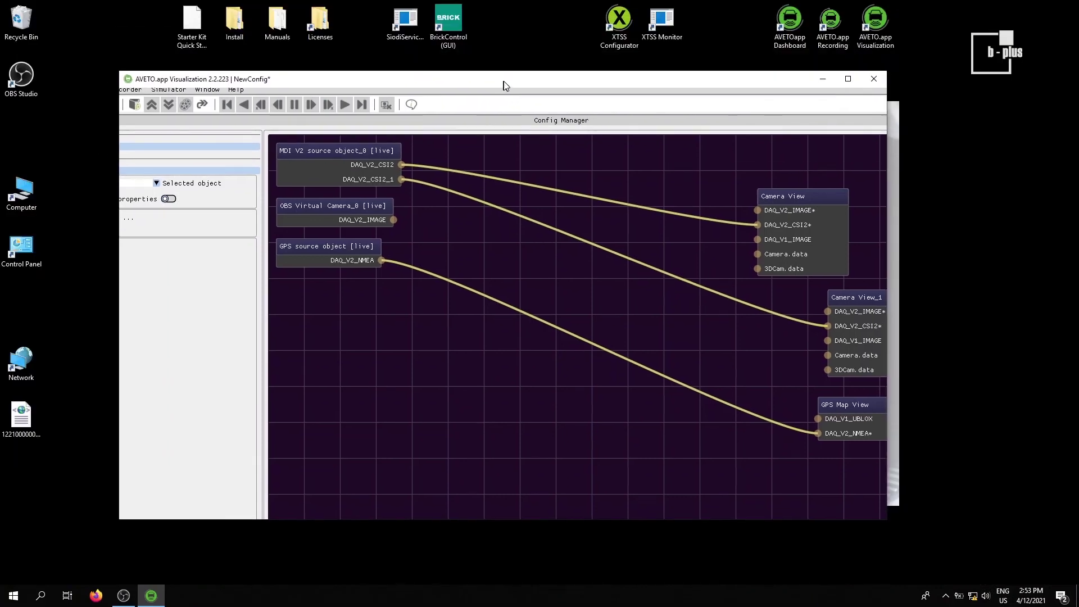